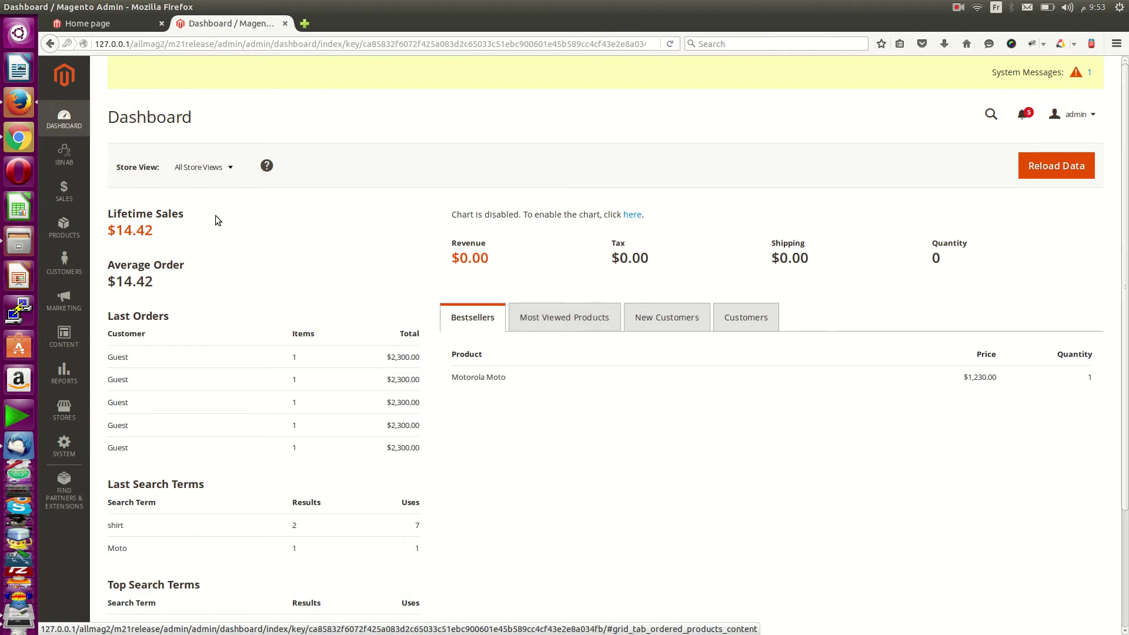
# - Open the IBNAB menu to view its Owl Slider and Tabs Manager options
pyautogui.click(64, 154)
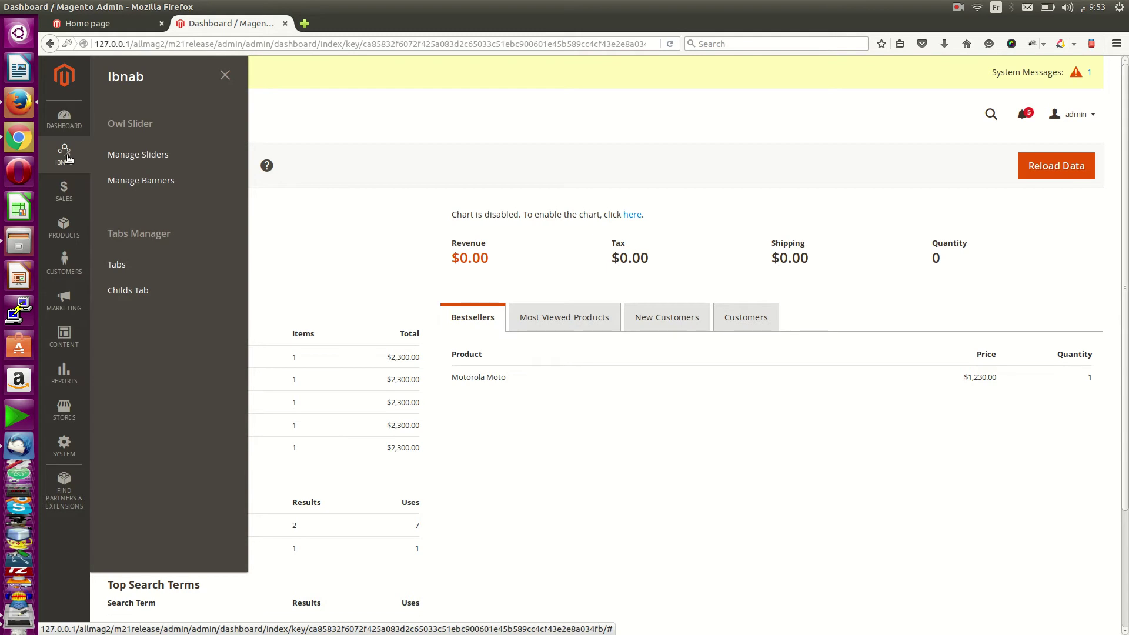
pyautogui.click(94, 24)
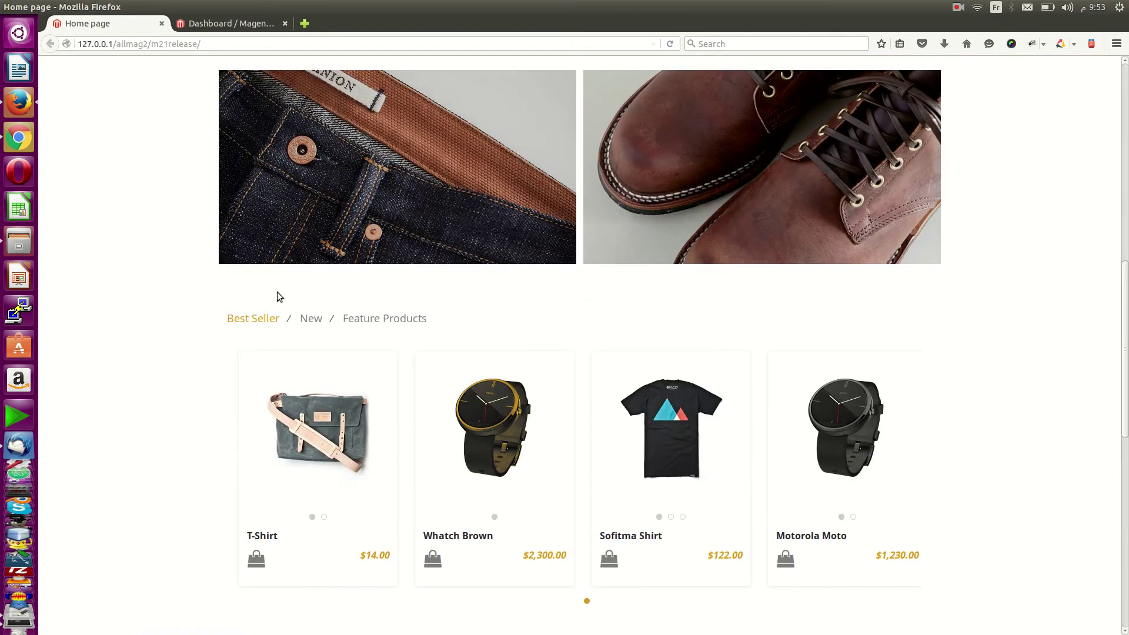
pyautogui.scroll(10, 479, 417)
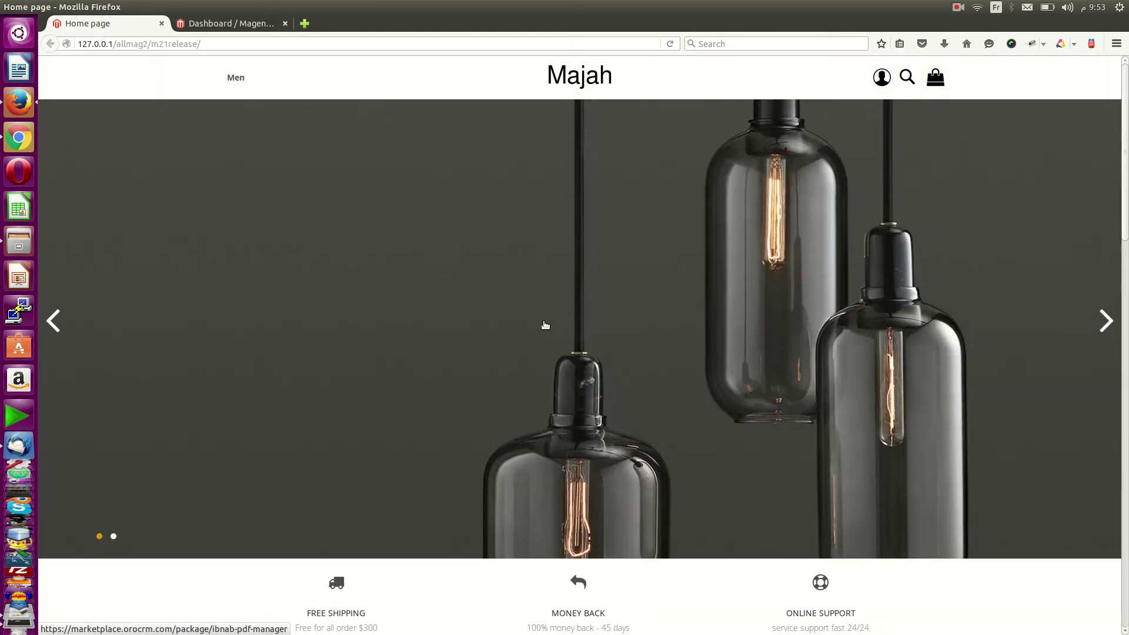
pyautogui.scroll(-1, 612, 253)
pyautogui.scroll(1, 1015, 232)
pyautogui.moveTo(1014, 232); pyautogui.dragTo(509, 222)
pyautogui.moveTo(502, 270); pyautogui.dragTo(859, 281)
pyautogui.scroll(-5, 627, 252)
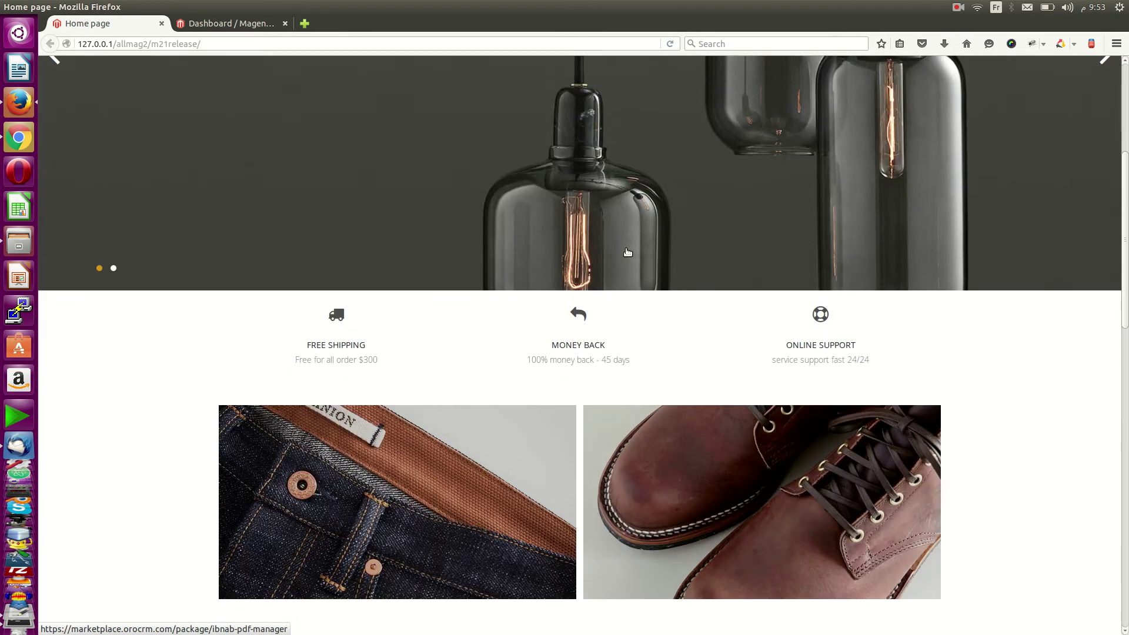
pyautogui.scroll(-7, 628, 252)
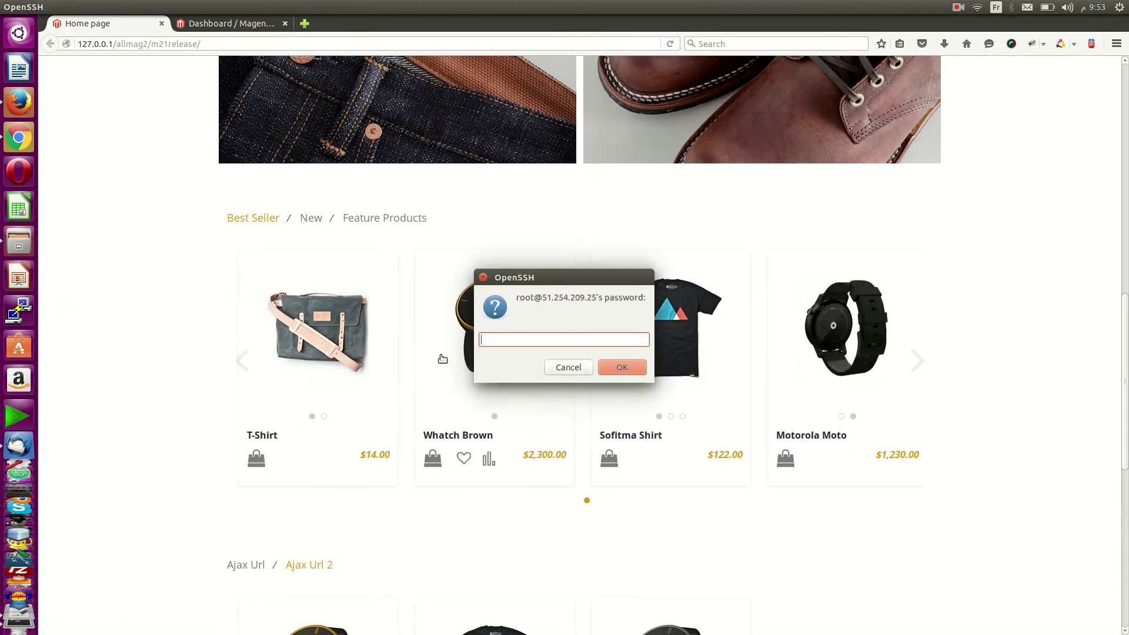
pyautogui.click(548, 367)
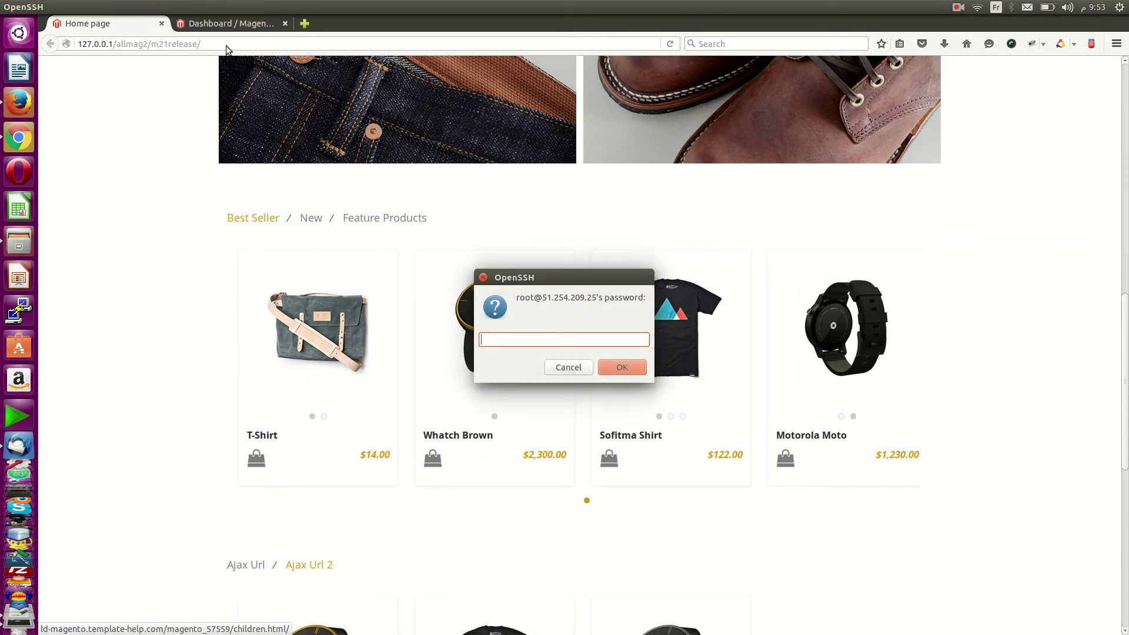
pyautogui.click(575, 369)
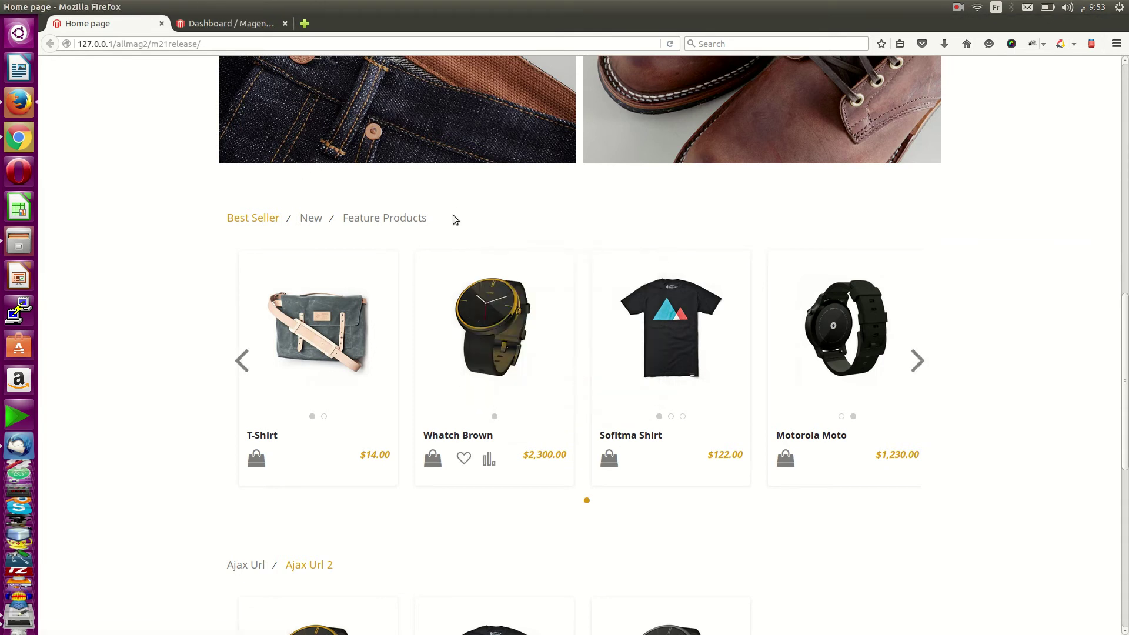
# - Return to the admin tab and open the Owl sliders list from the IBNAB menu
pyautogui.click(214, 24)
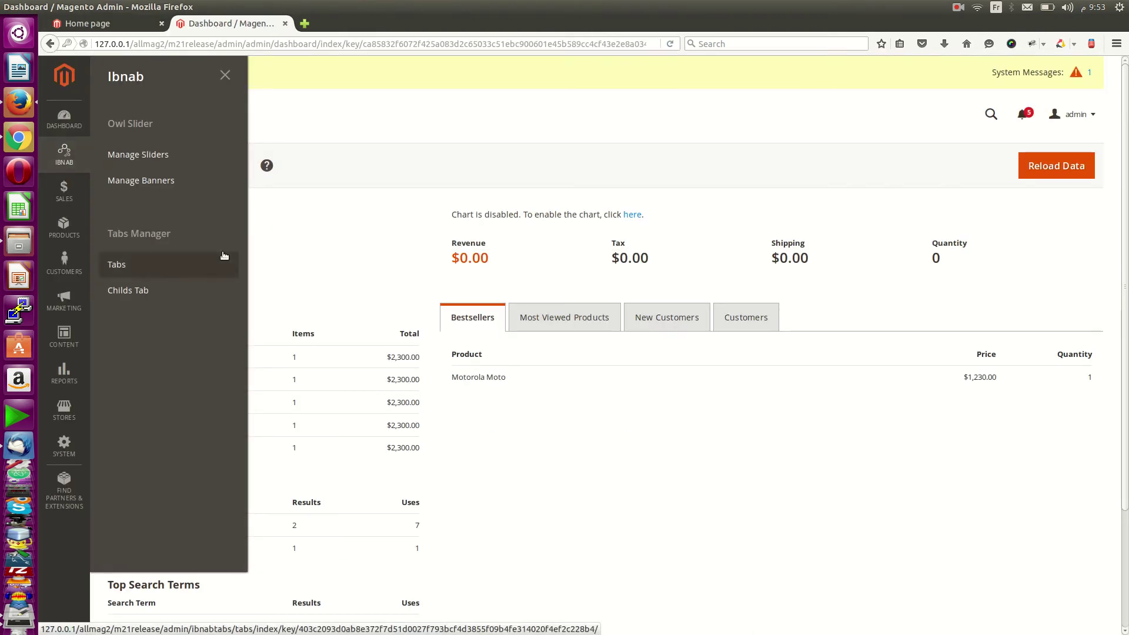
pyautogui.click(418, 118)
pyautogui.click(64, 155)
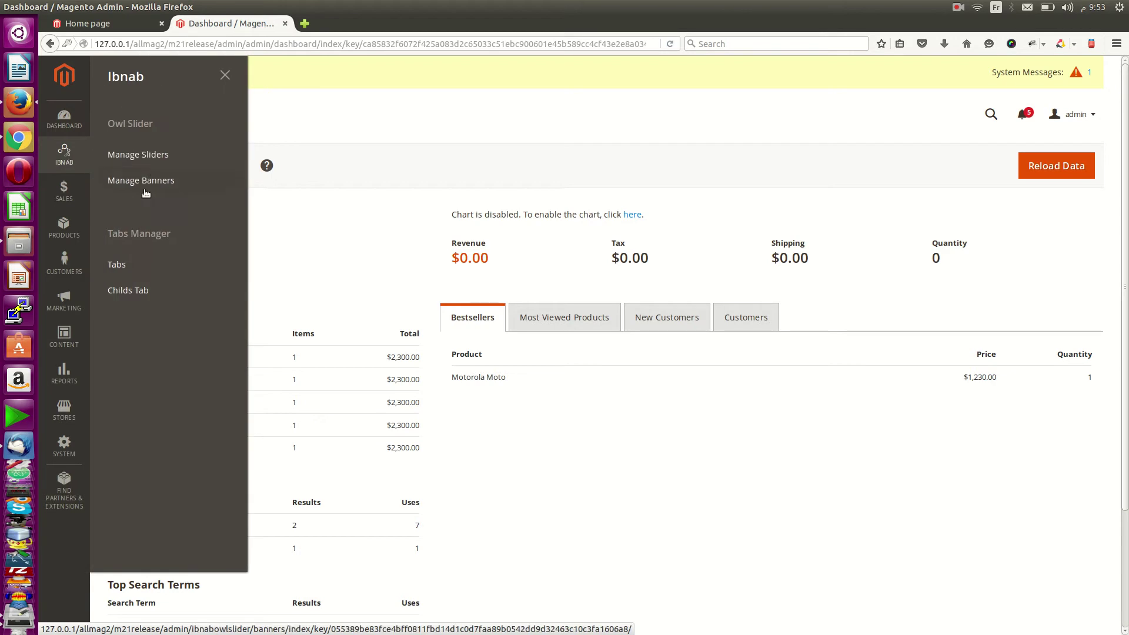
pyautogui.click(151, 160)
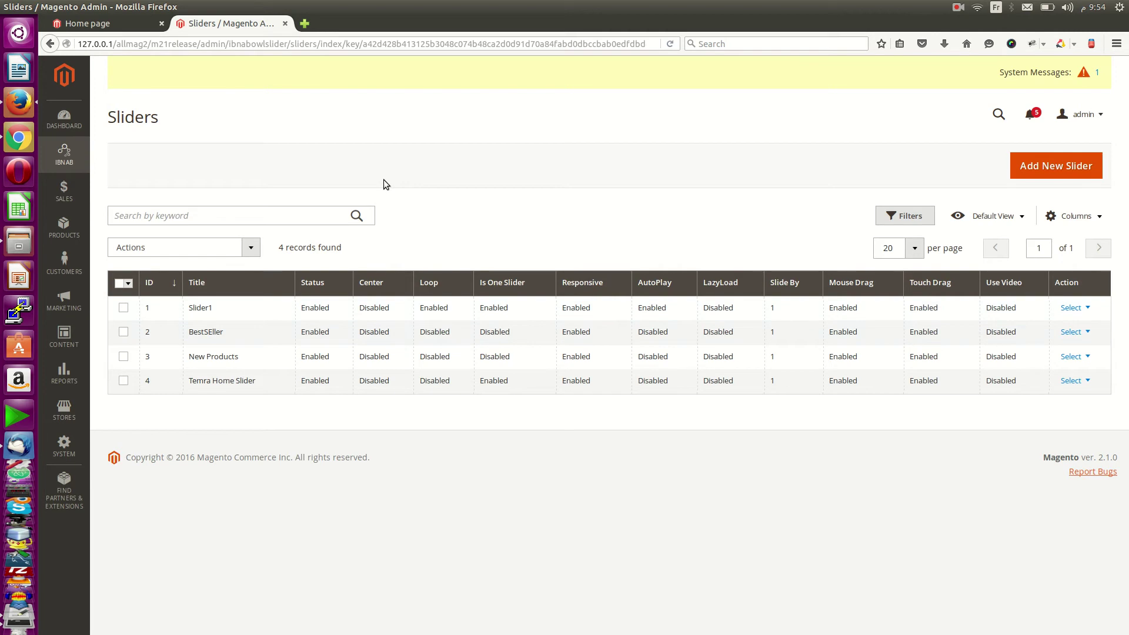
# - Try the grid's Columns, Filters and inline edit, then open Slider1's full edit page
pyautogui.click(1075, 216)
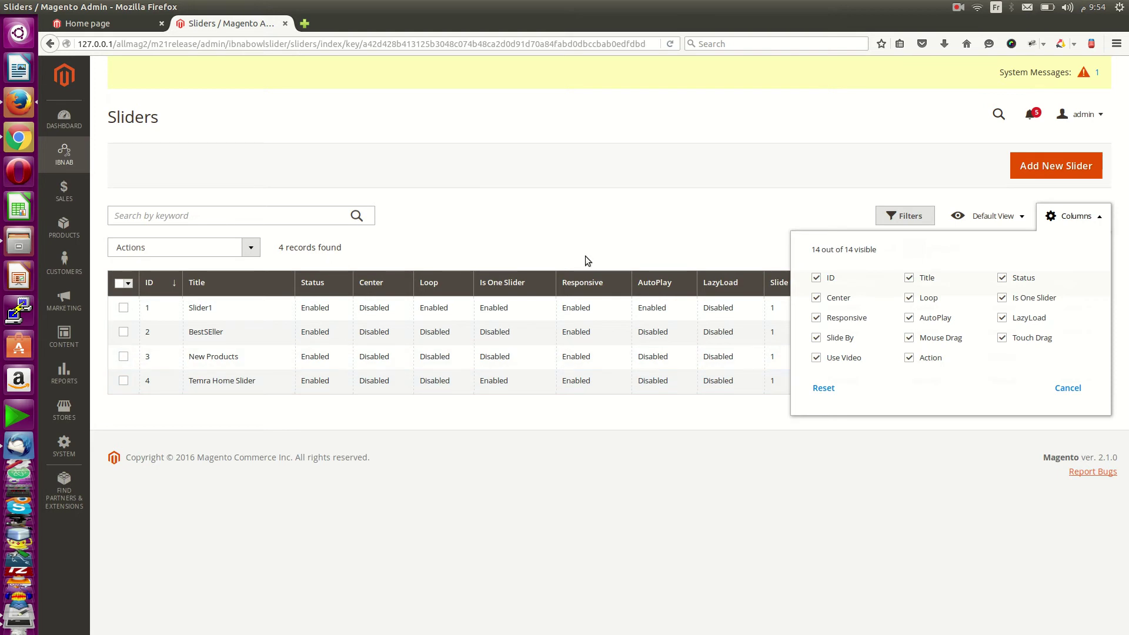
pyautogui.click(963, 180)
pyautogui.click(913, 222)
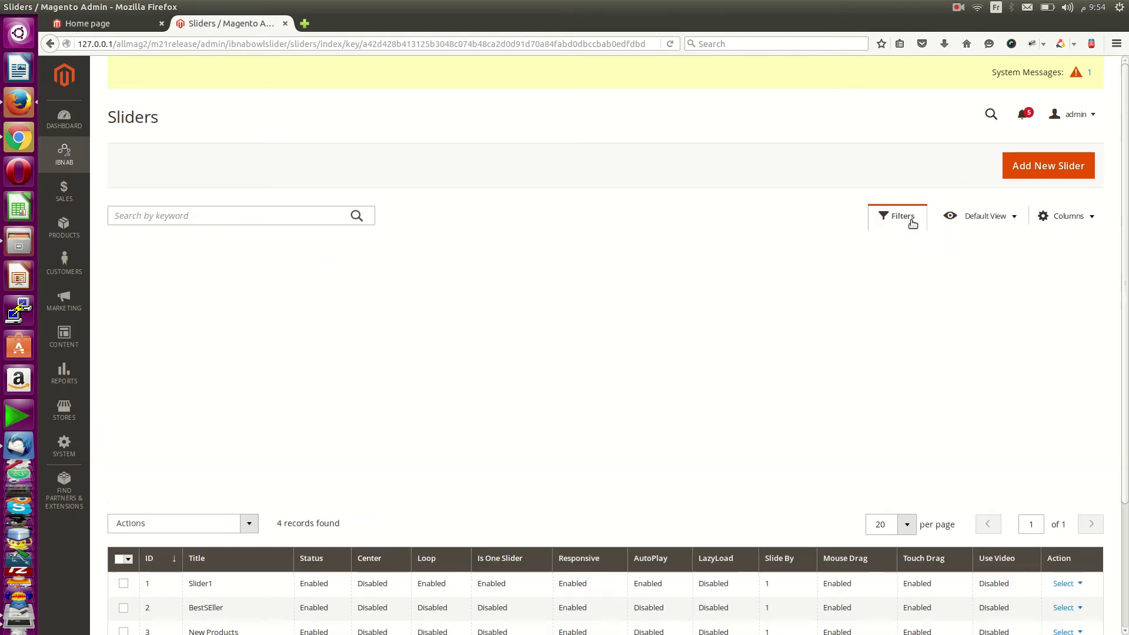
pyautogui.click(912, 221)
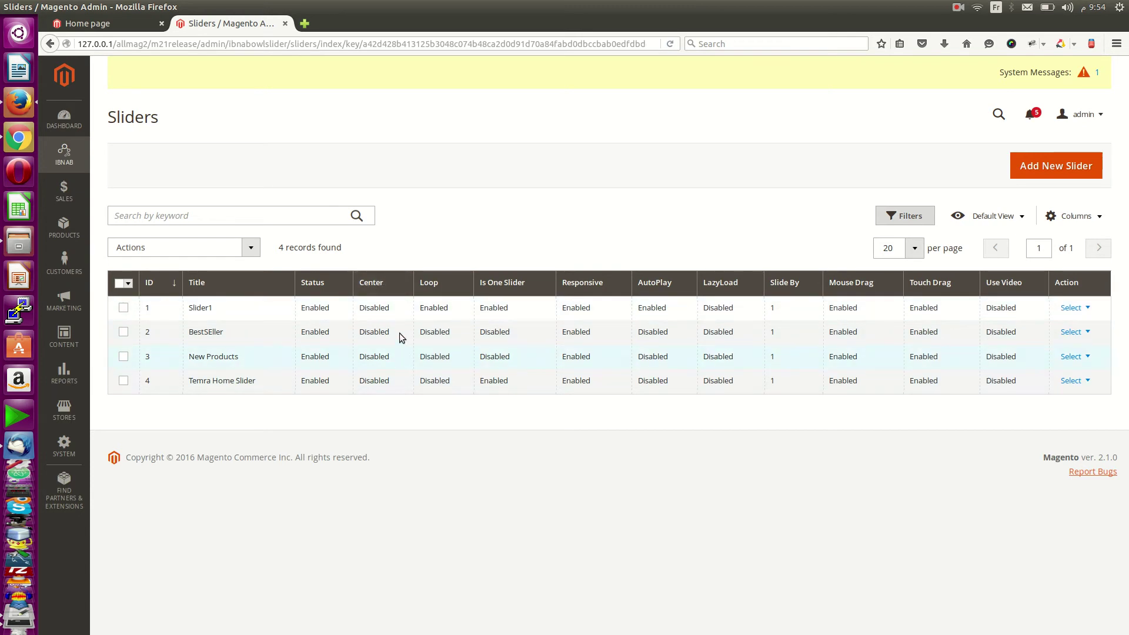
pyautogui.click(379, 308)
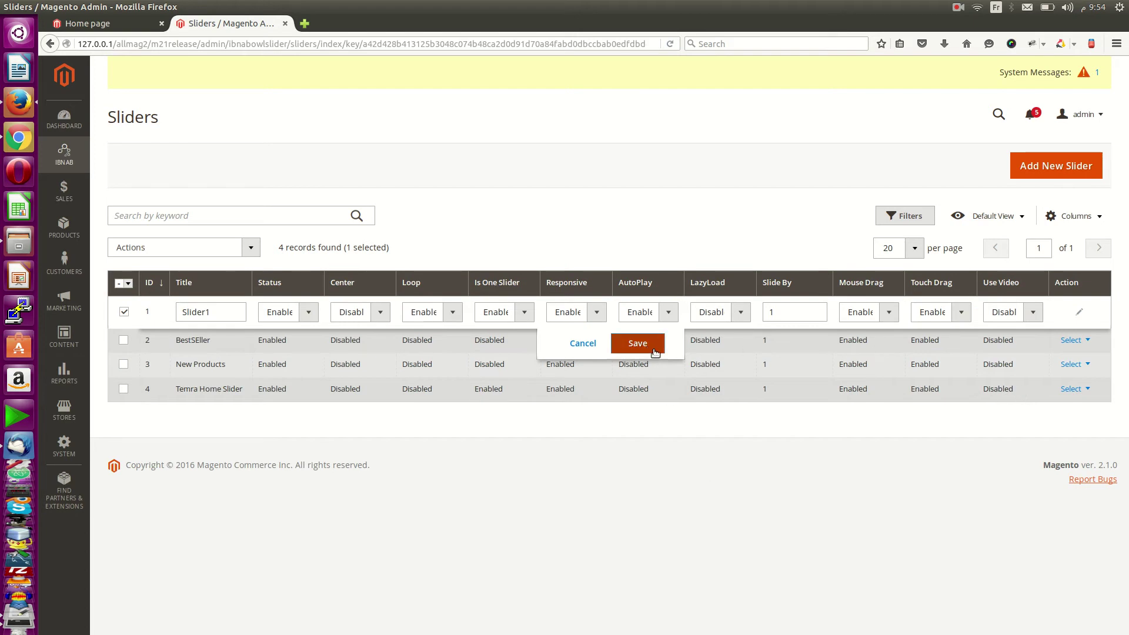
pyautogui.click(582, 344)
pyautogui.click(1071, 307)
pyautogui.click(1067, 325)
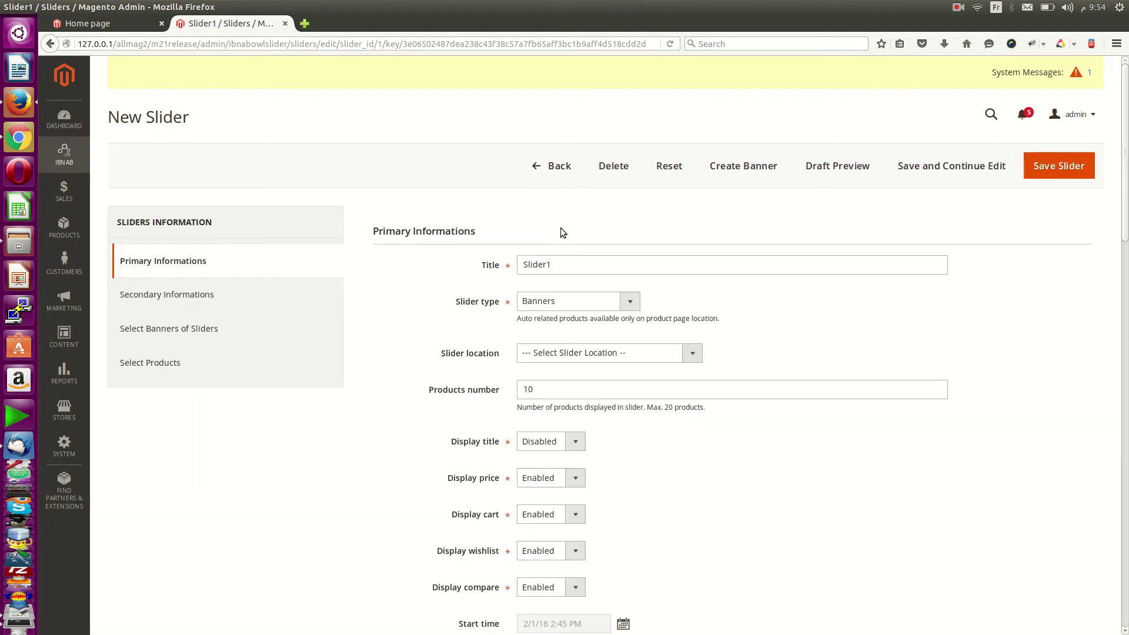
# - Keep Banners as Slider1's type and review display title Disabled, with price, cart, wishlist and compare Enabled
pyautogui.click(573, 303)
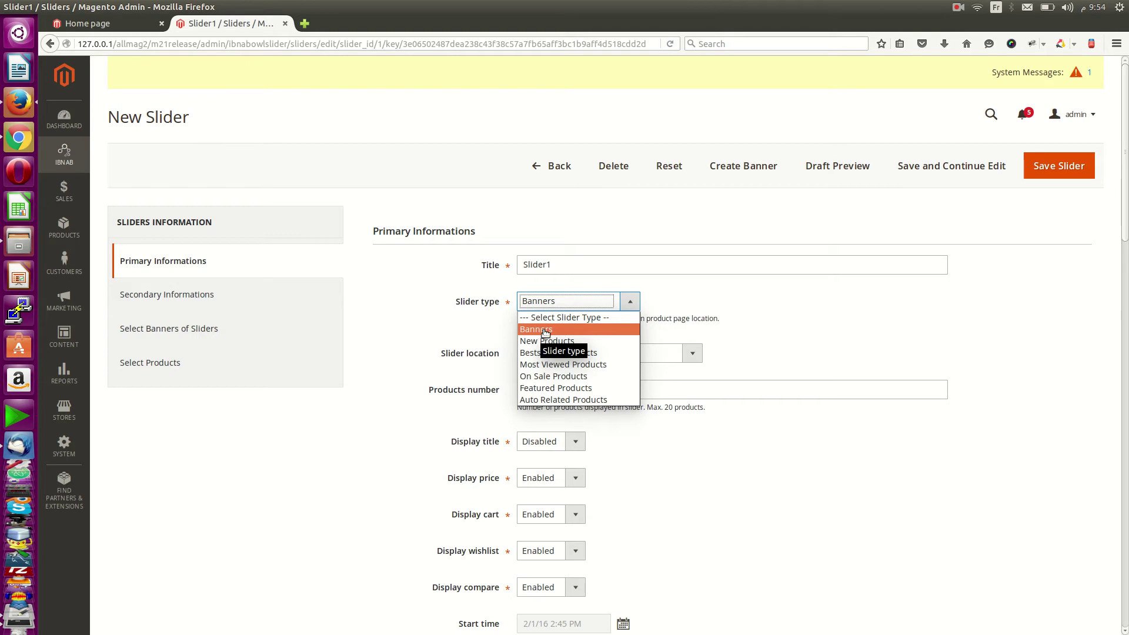
pyautogui.click(788, 306)
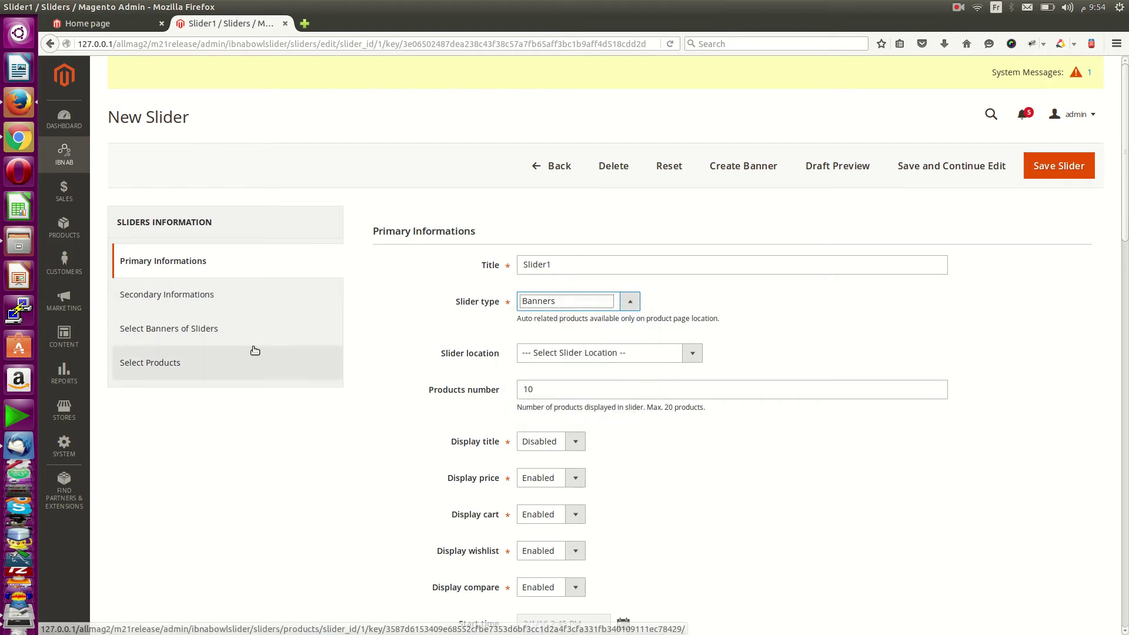
pyautogui.scroll(-3, 744, 309)
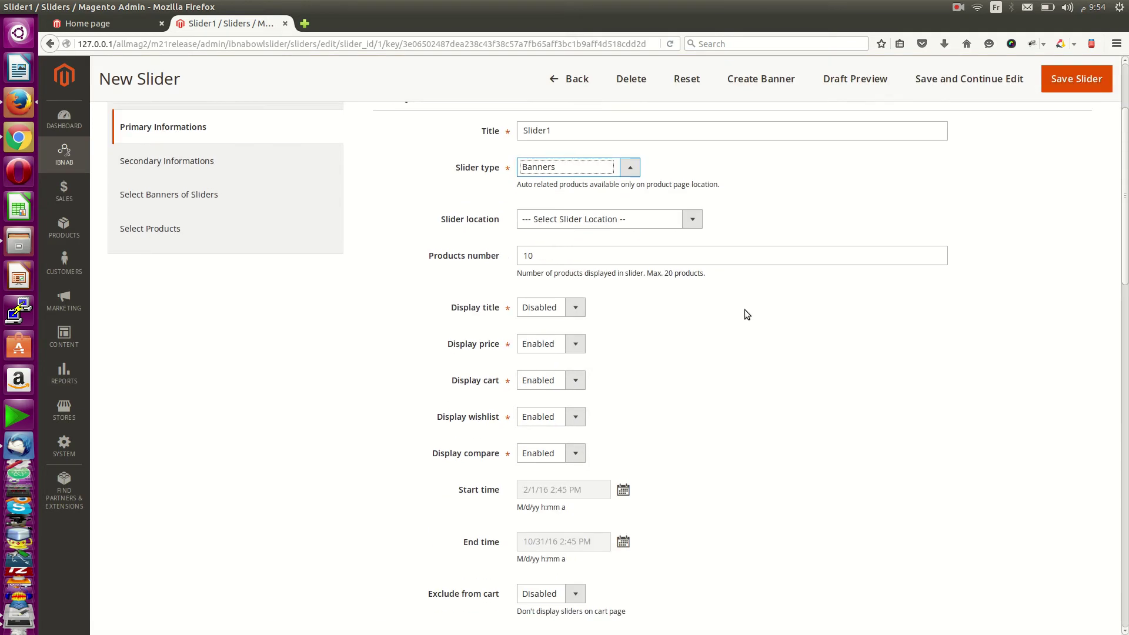
pyautogui.scroll(-5, 744, 310)
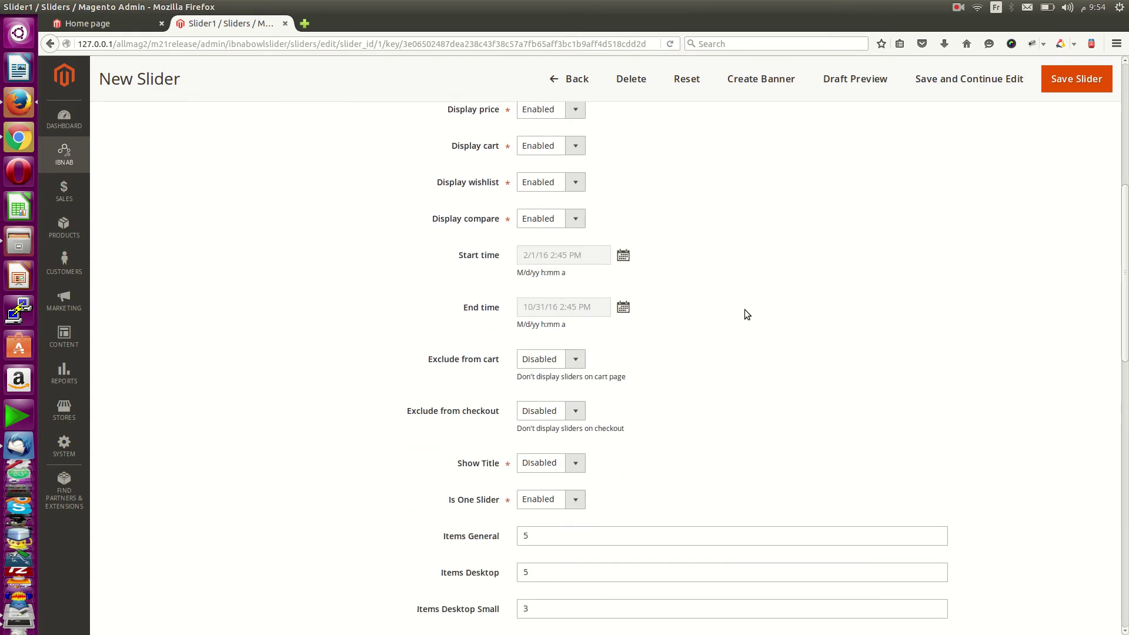
pyautogui.scroll(-10, 727, 379)
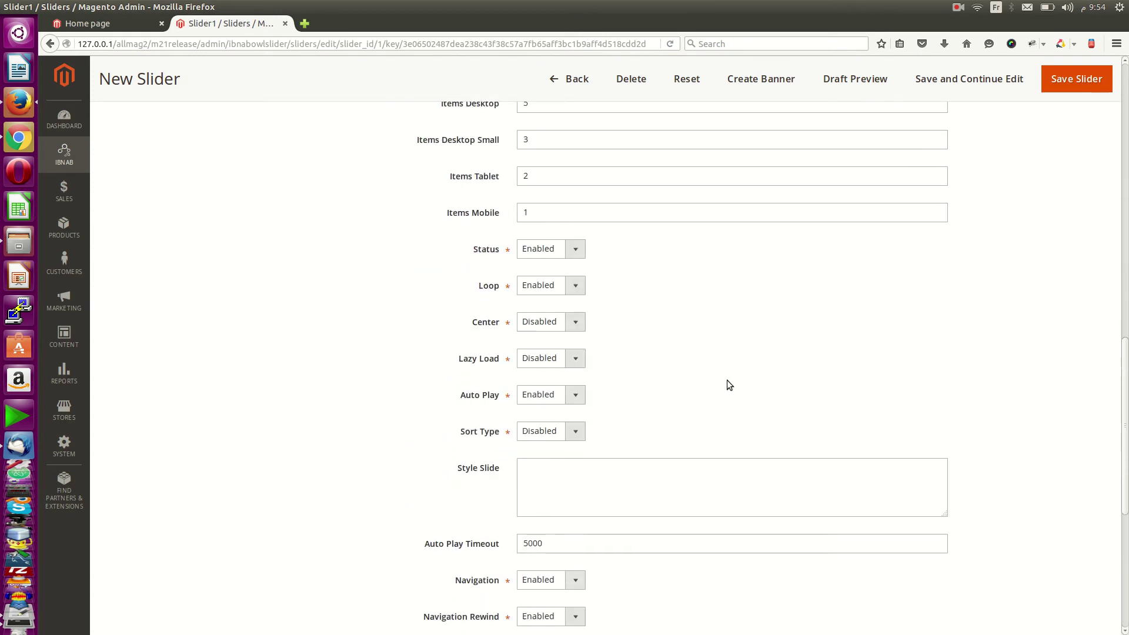
pyautogui.scroll(-7, 727, 381)
pyautogui.scroll(8, 714, 432)
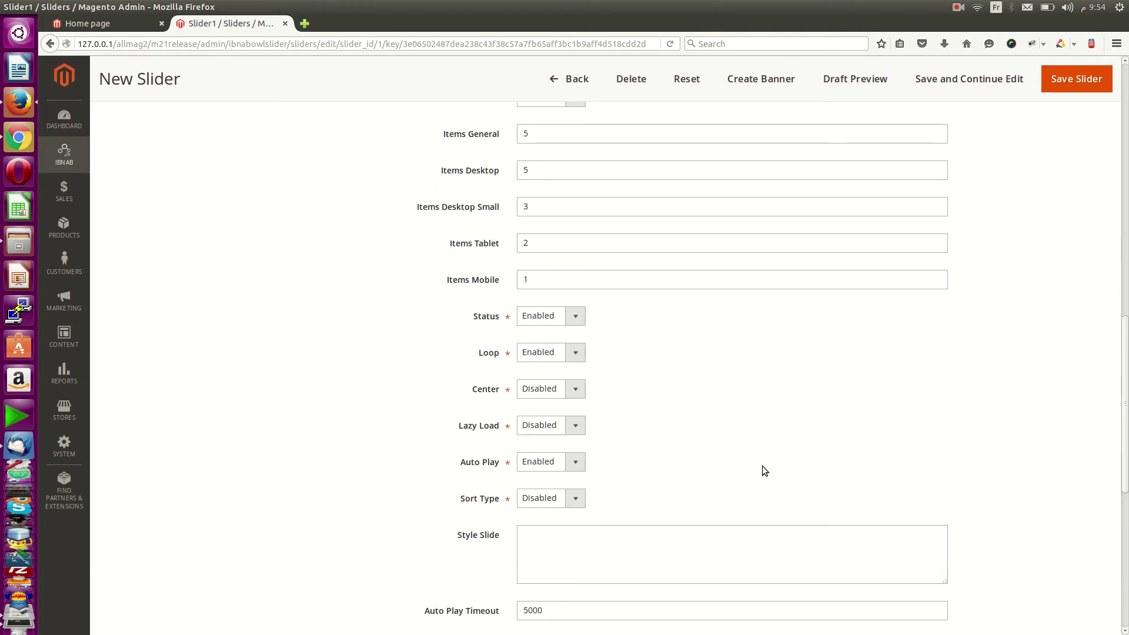
pyautogui.scroll(5, 740, 469)
pyautogui.scroll(6, 738, 463)
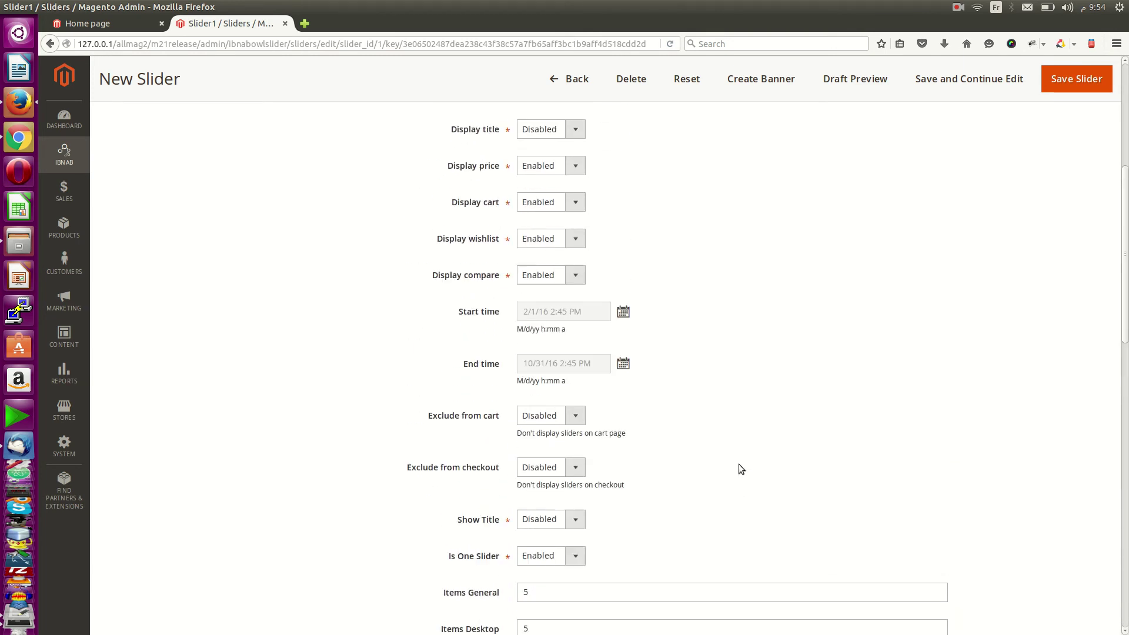
pyautogui.scroll(-4, 738, 464)
pyautogui.scroll(5, 738, 464)
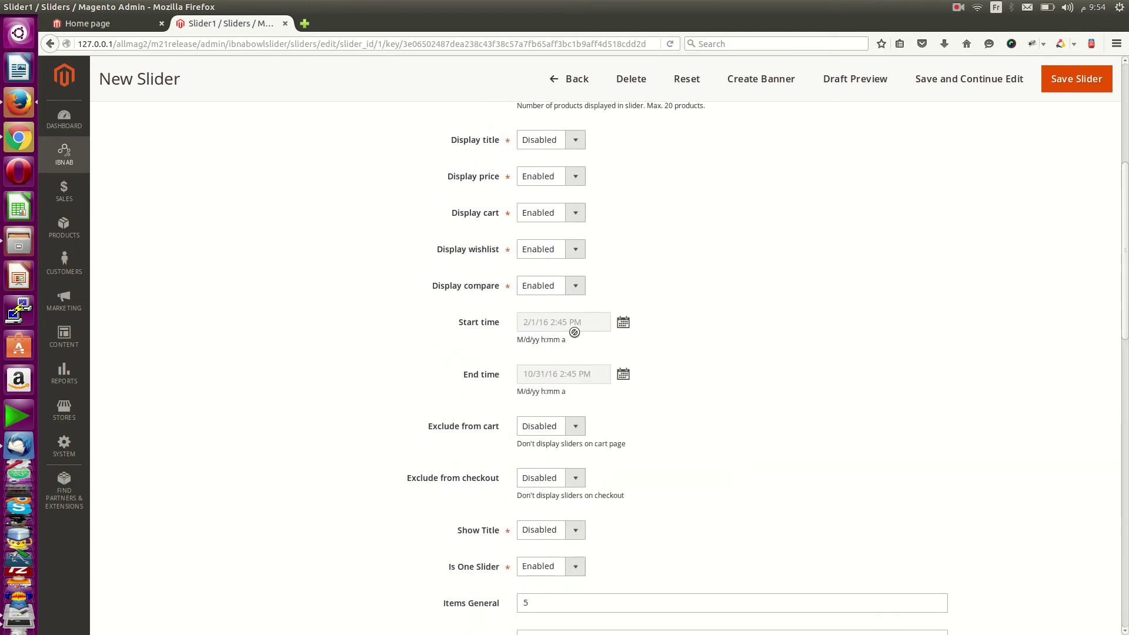
pyautogui.scroll(-10, 646, 333)
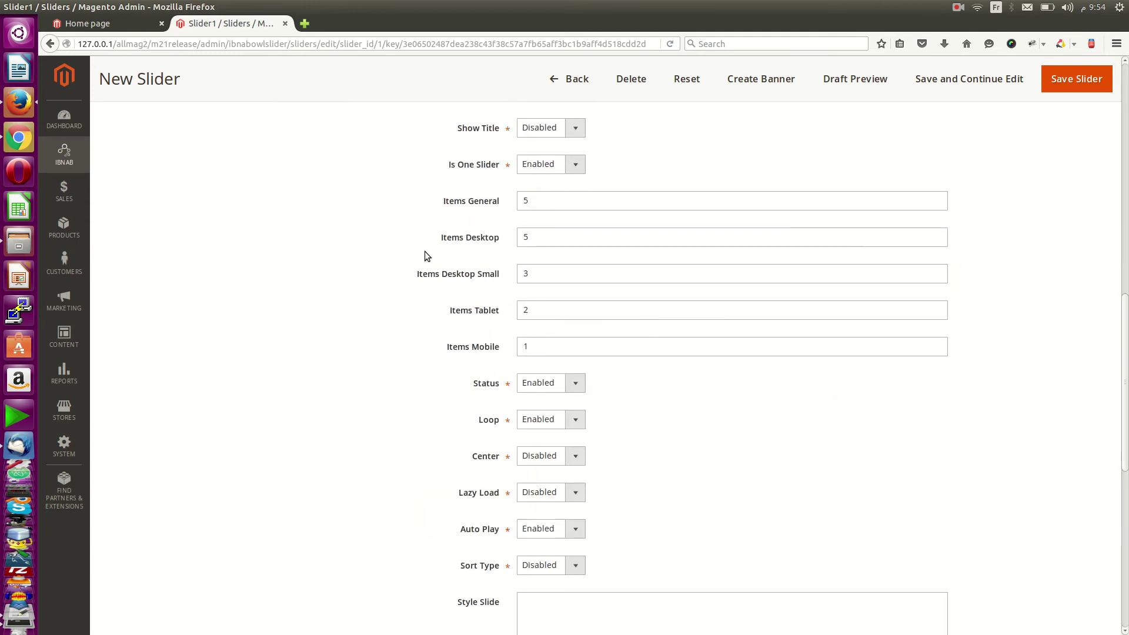
pyautogui.scroll(-8, 430, 290)
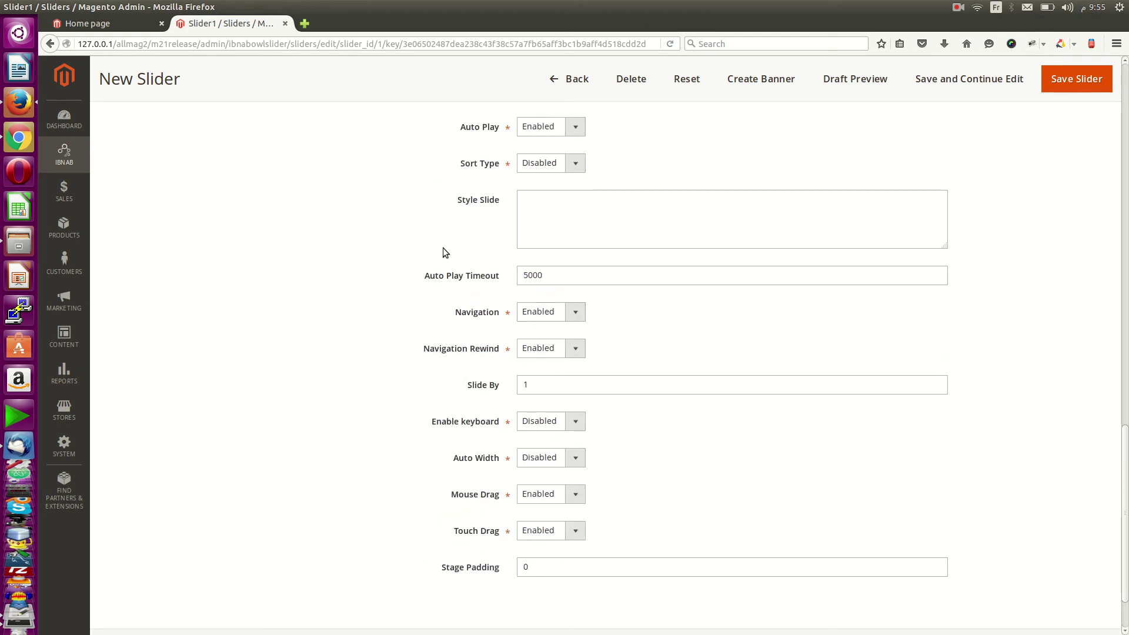
pyautogui.scroll(3, 469, 218)
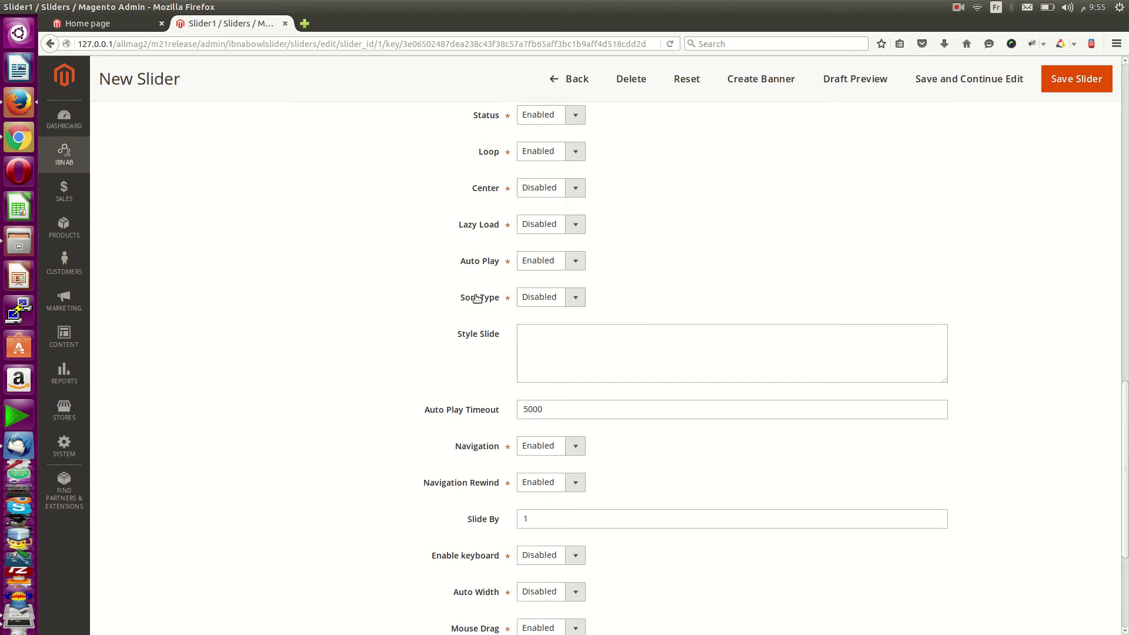
pyautogui.scroll(2, 478, 271)
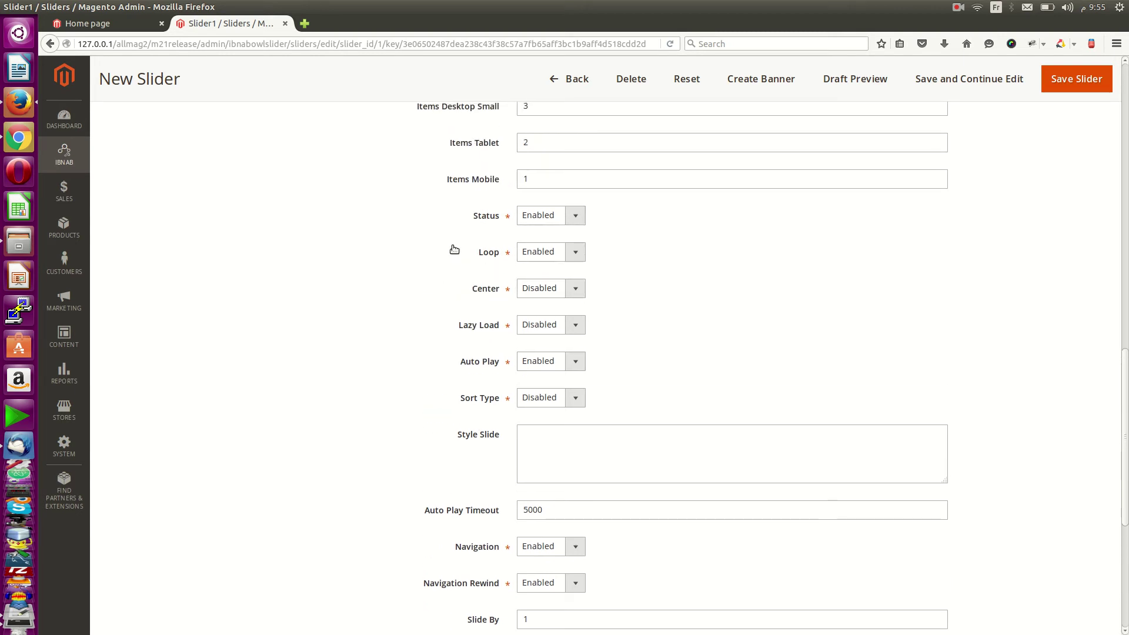
pyautogui.scroll(-8, 366, 438)
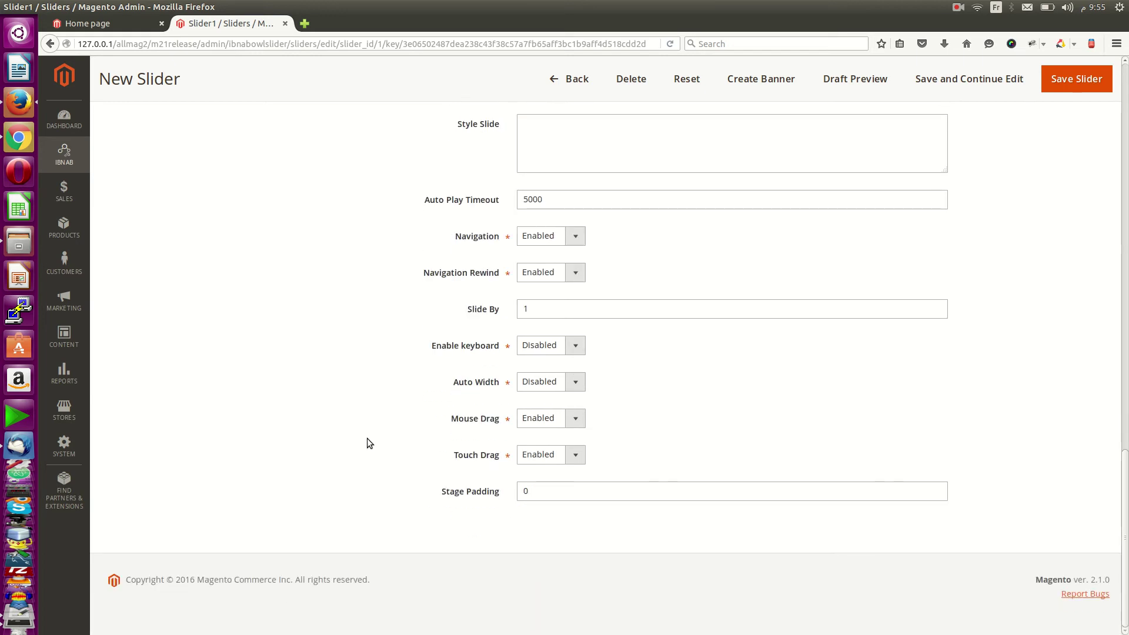
pyautogui.scroll(10, 366, 439)
pyautogui.scroll(15, 367, 433)
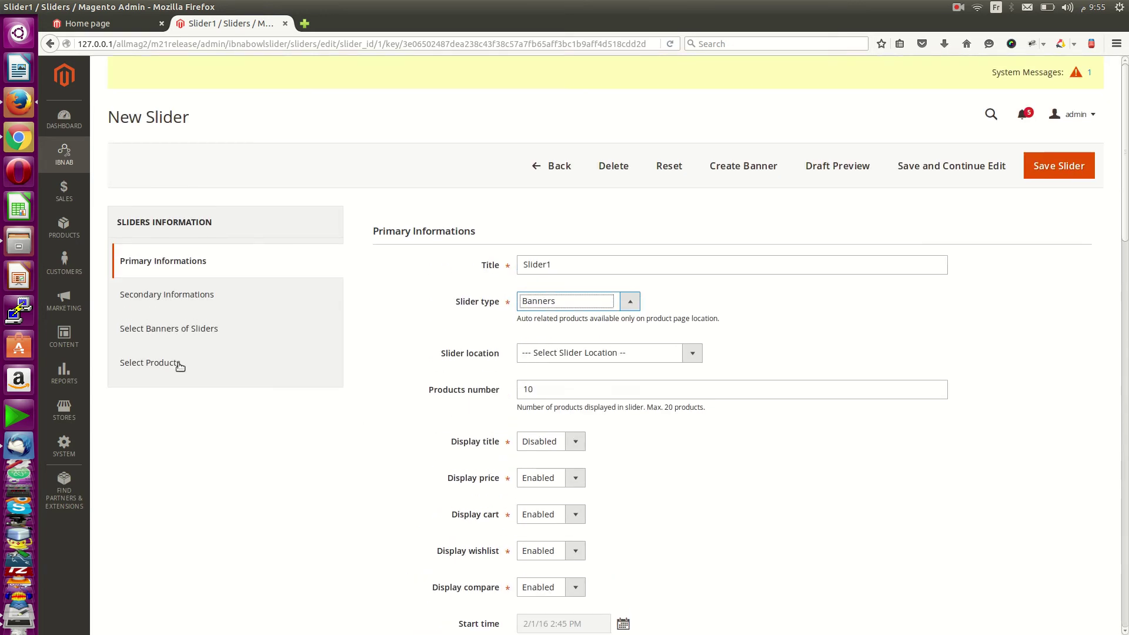
# - Look through Slider1's Secondary Informations settings
pyautogui.click(150, 300)
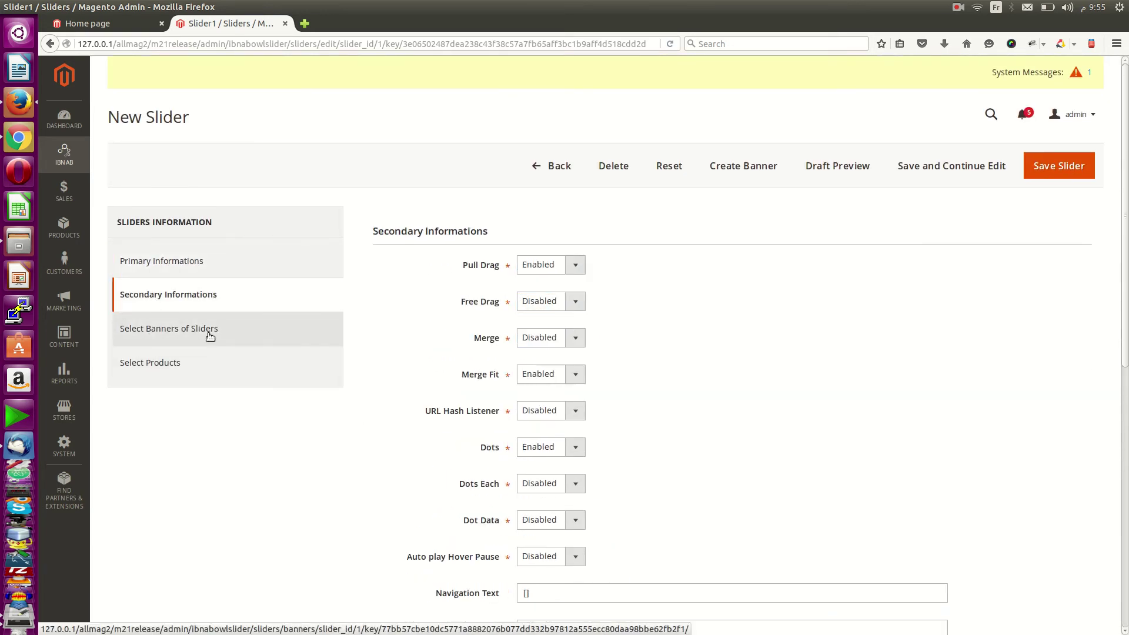
pyautogui.scroll(-3, 570, 251)
pyautogui.scroll(-7, 535, 471)
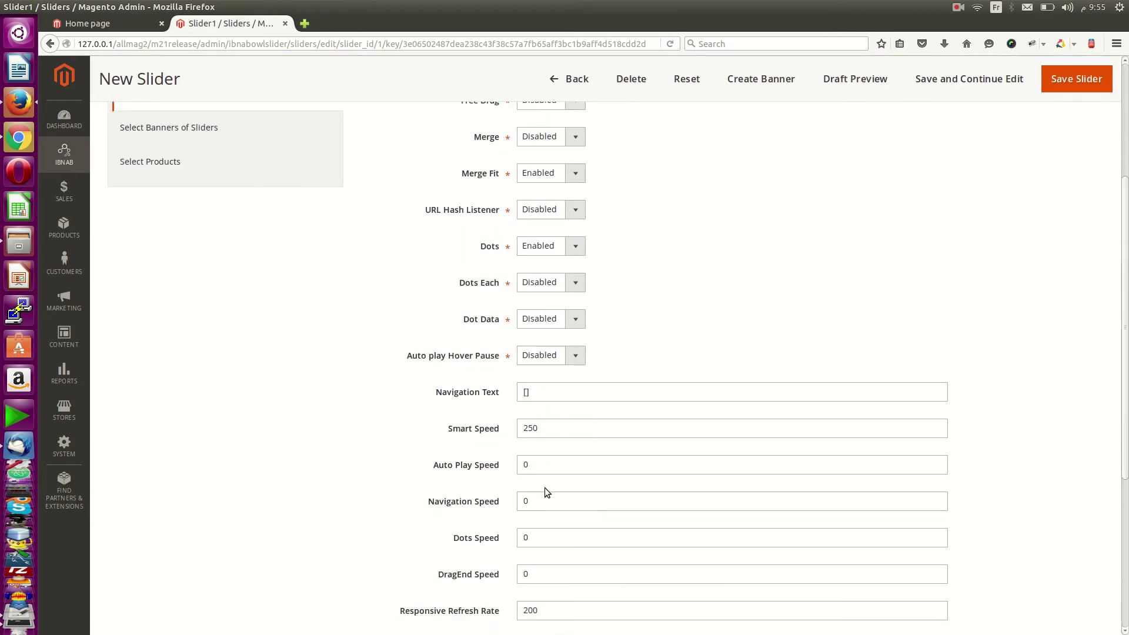
pyautogui.scroll(-3, 546, 501)
pyautogui.scroll(10, 546, 501)
pyautogui.scroll(1, 545, 505)
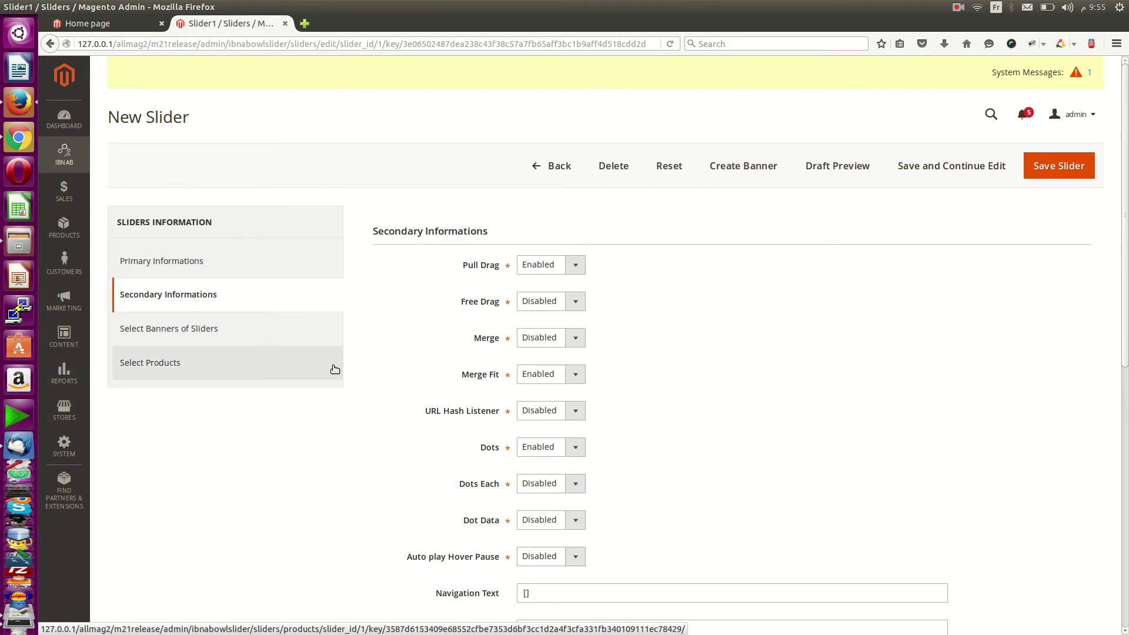
# - Tick Banner1 under Select Banners of Sliders, then return to Primary Informations
pyautogui.click(231, 341)
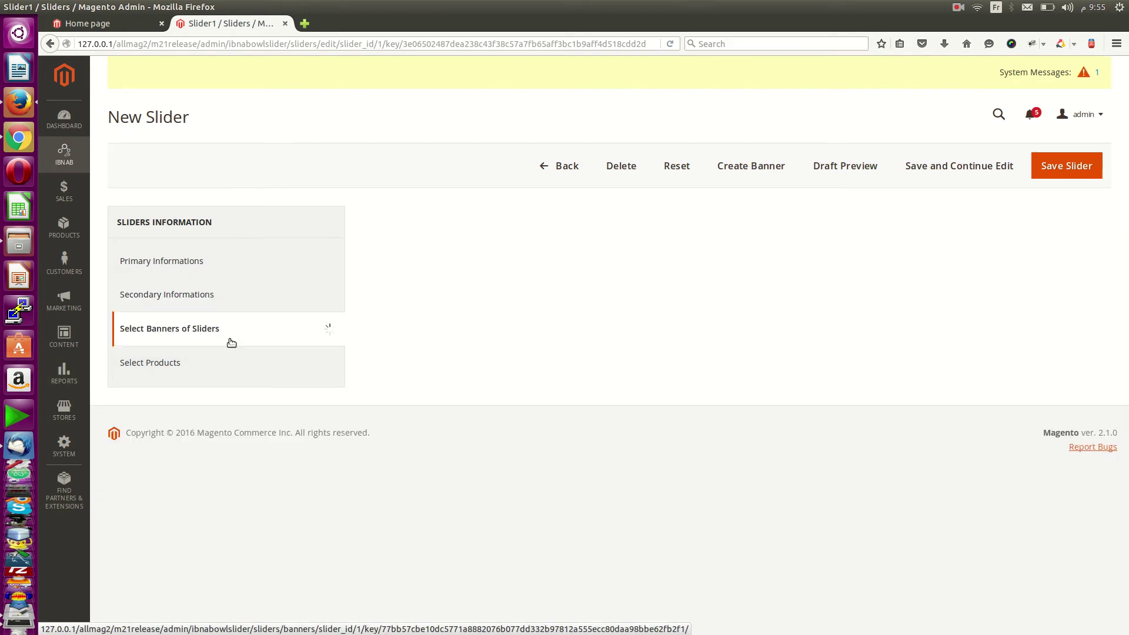
pyautogui.click(399, 344)
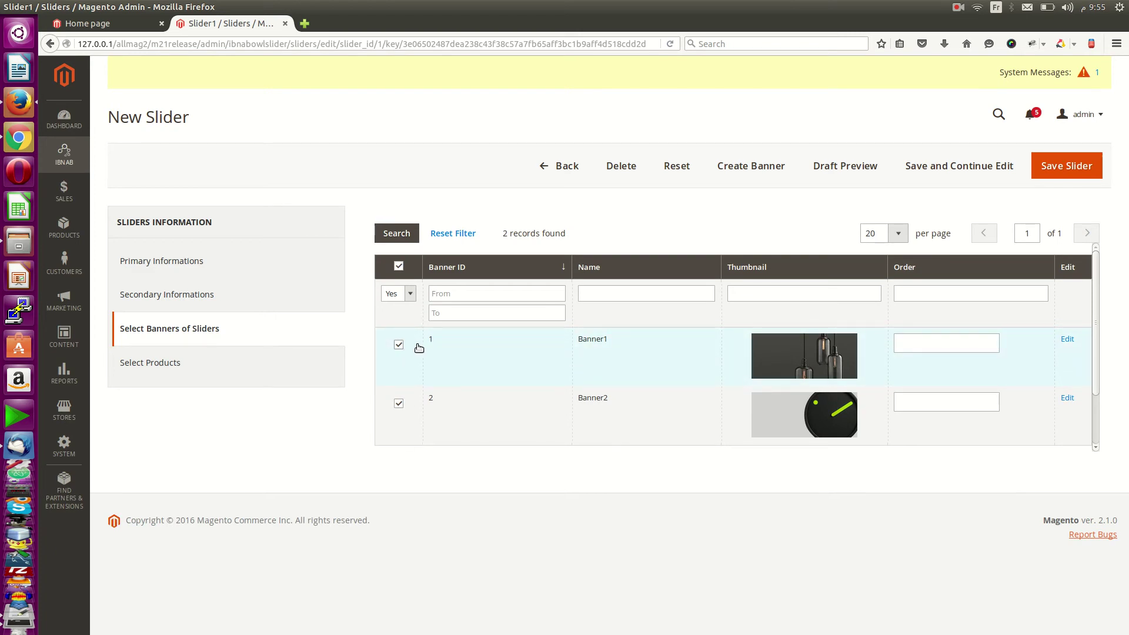
pyautogui.click(170, 262)
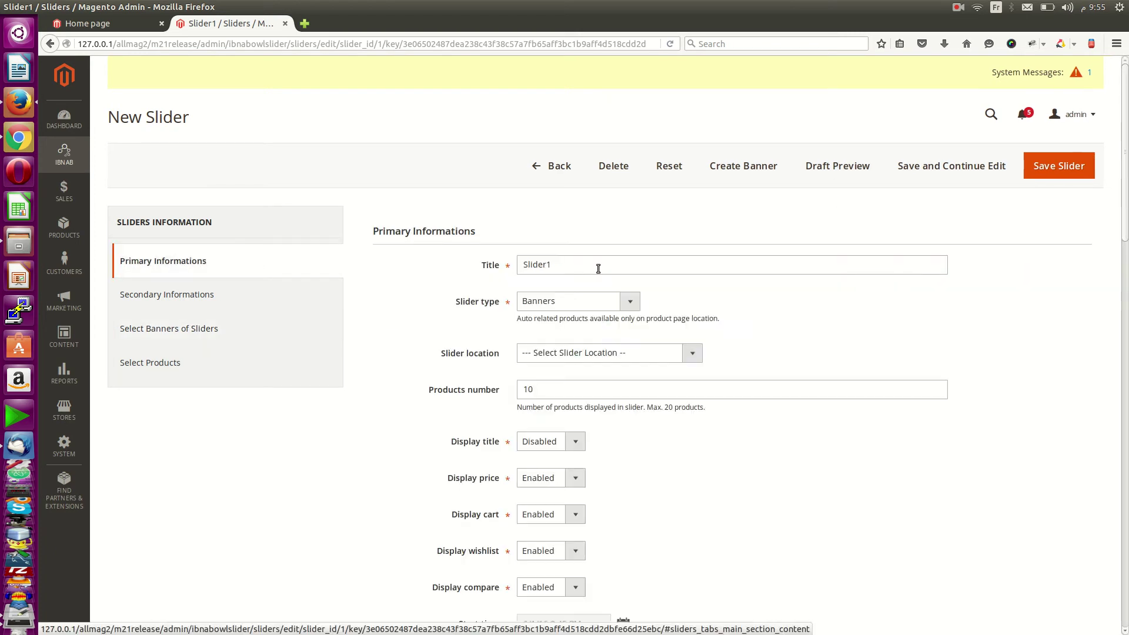
pyautogui.click(523, 353)
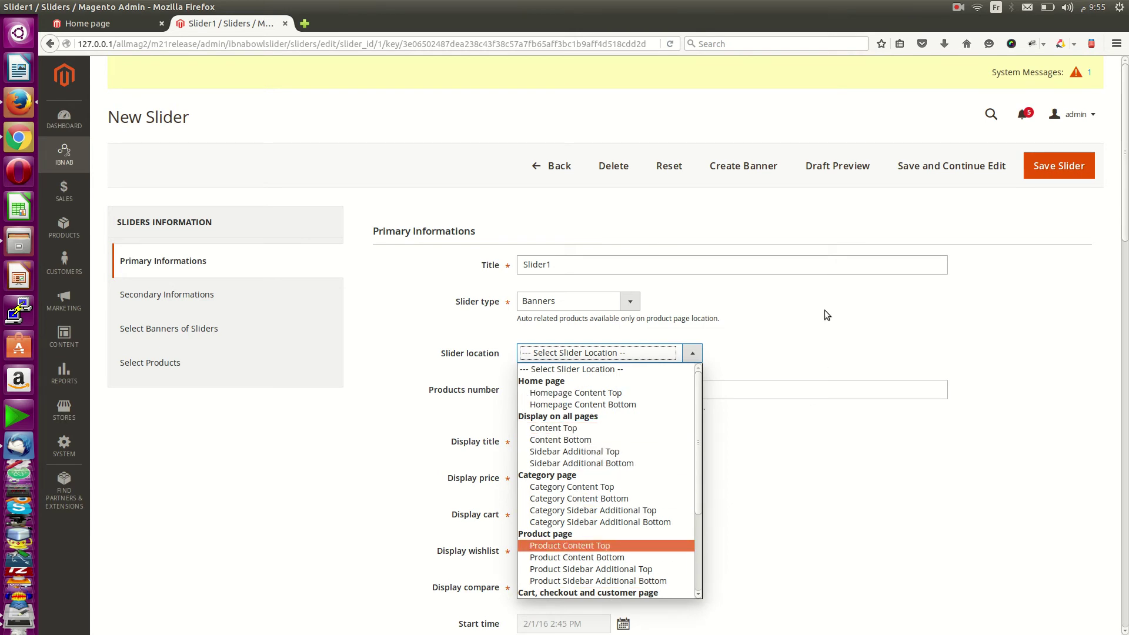
pyautogui.click(976, 322)
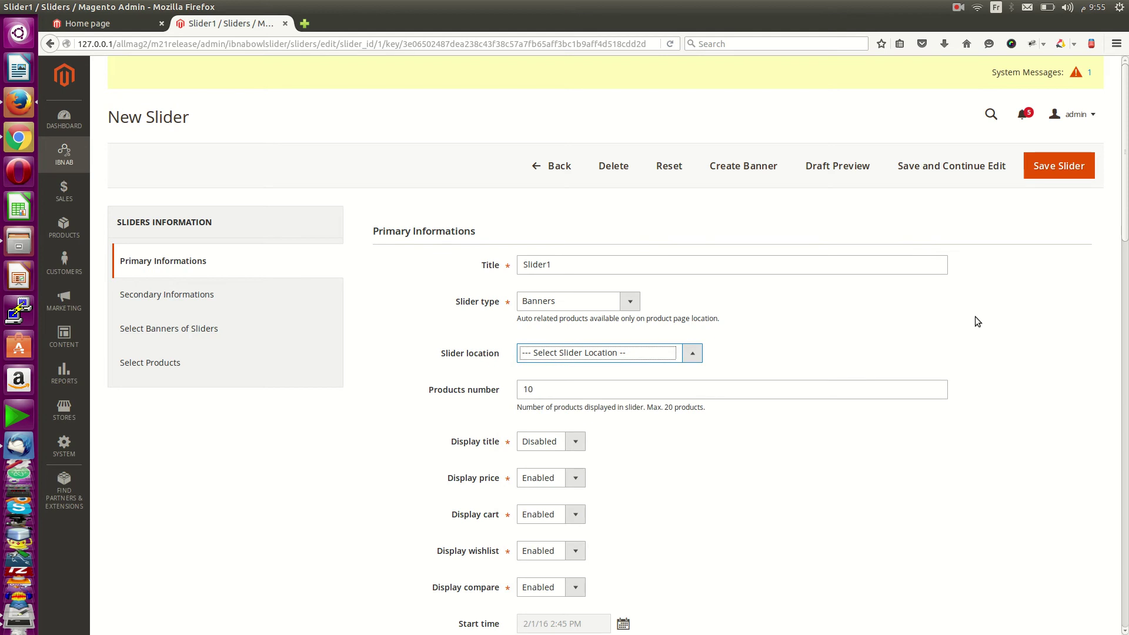
pyautogui.scroll(-4, 743, 393)
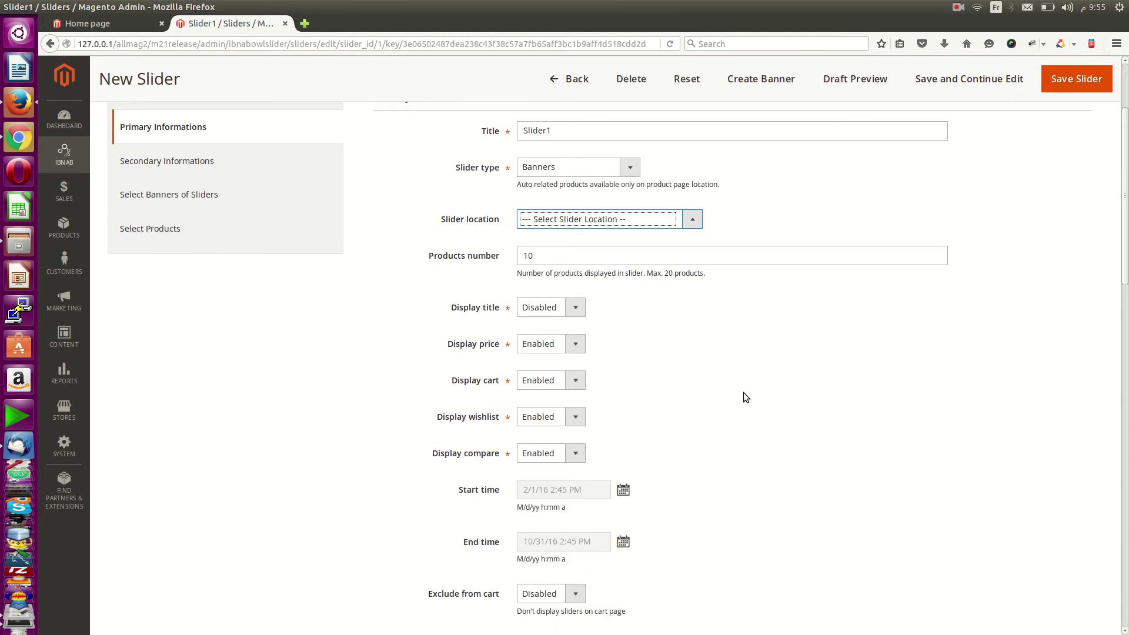
pyautogui.scroll(-2, 553, 322)
pyautogui.click(623, 158)
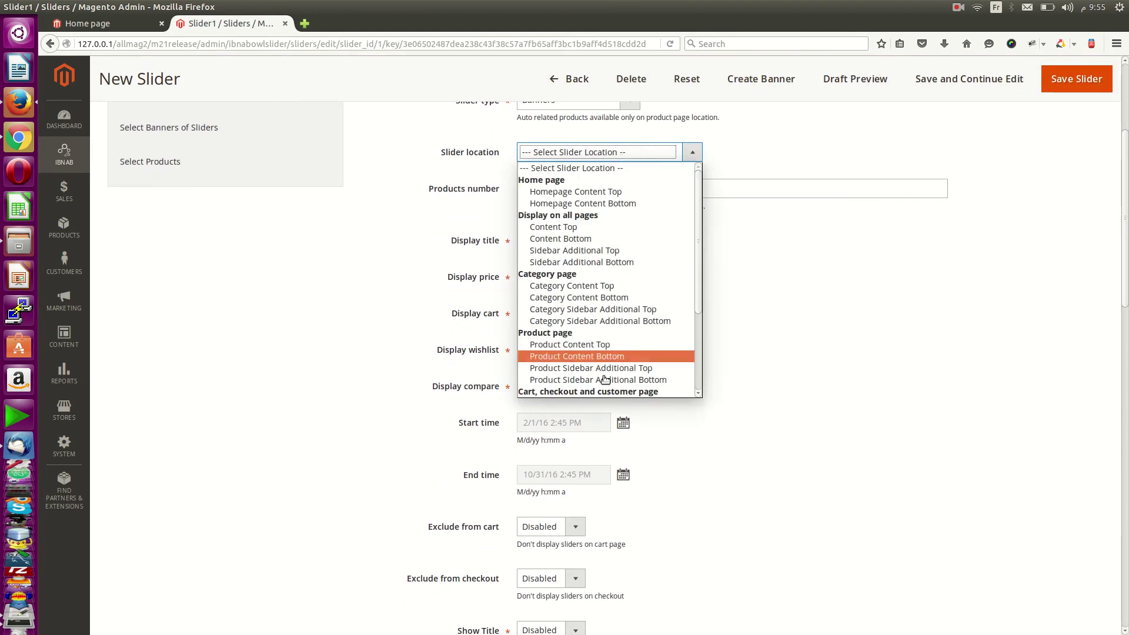
pyautogui.click(832, 344)
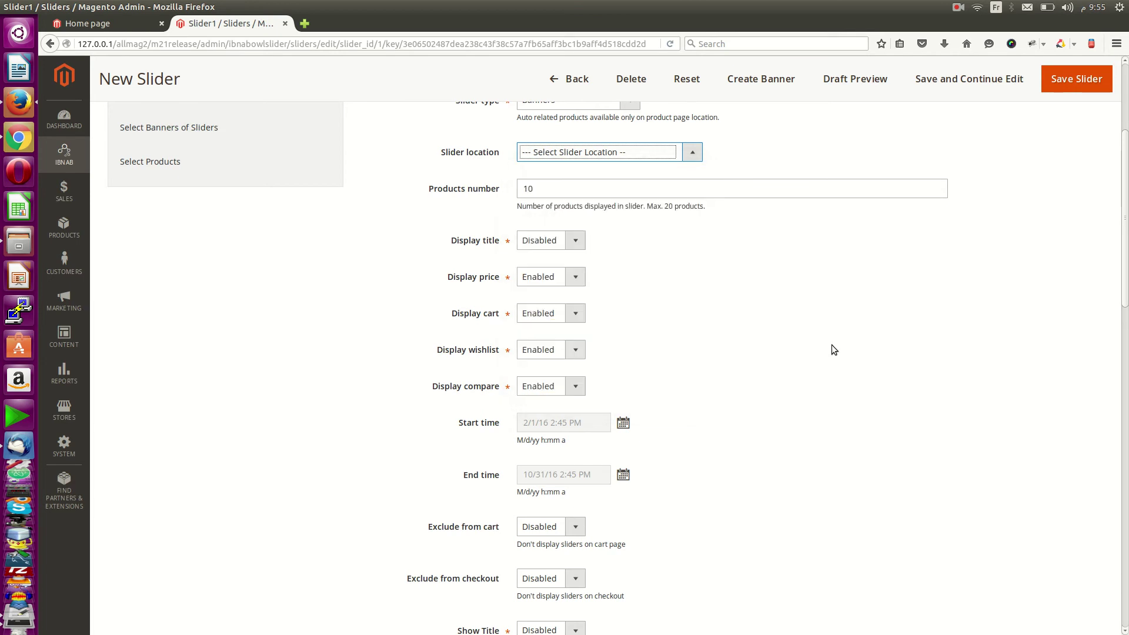
pyautogui.scroll(-5, 832, 344)
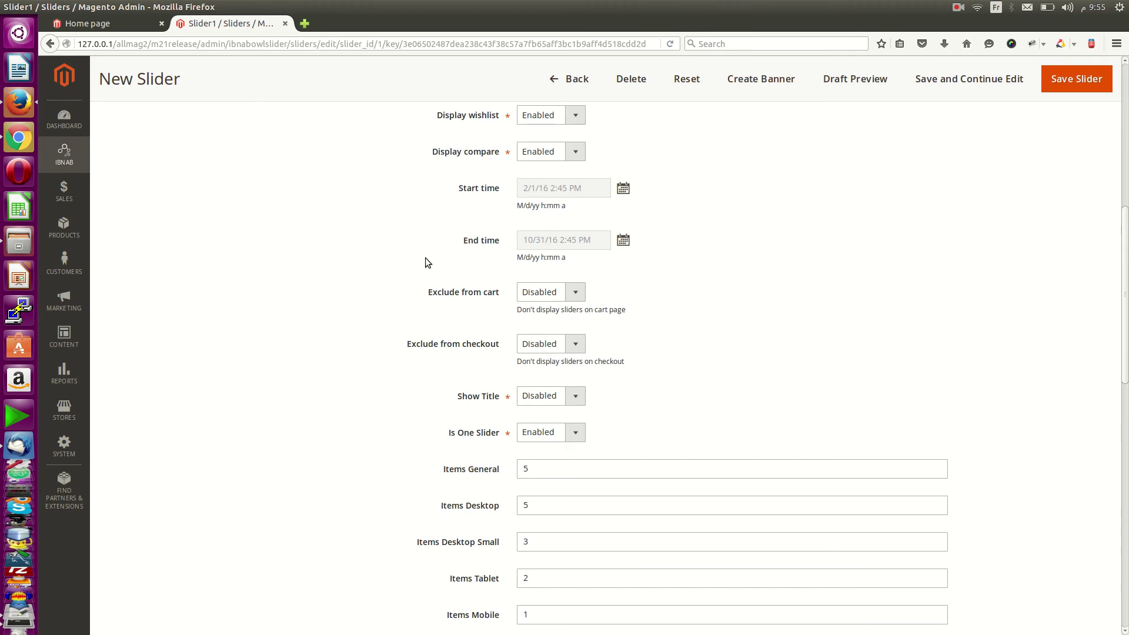
pyautogui.scroll(8, 800, 394)
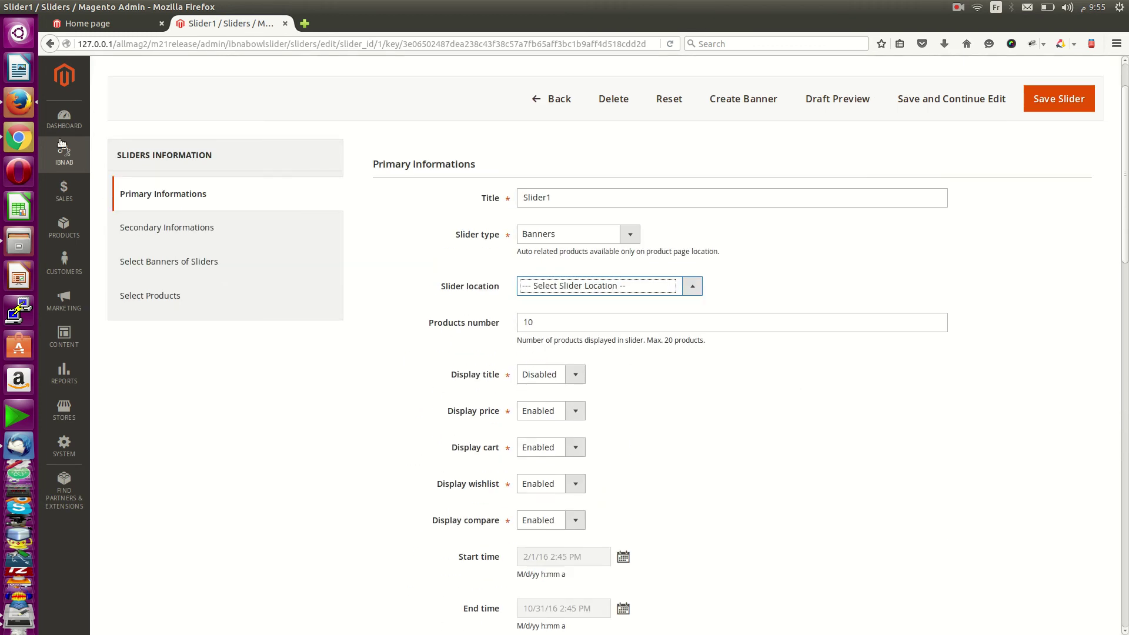
# - Open the Ibnab Manage Banners list and check its grid columns
pyautogui.click(63, 147)
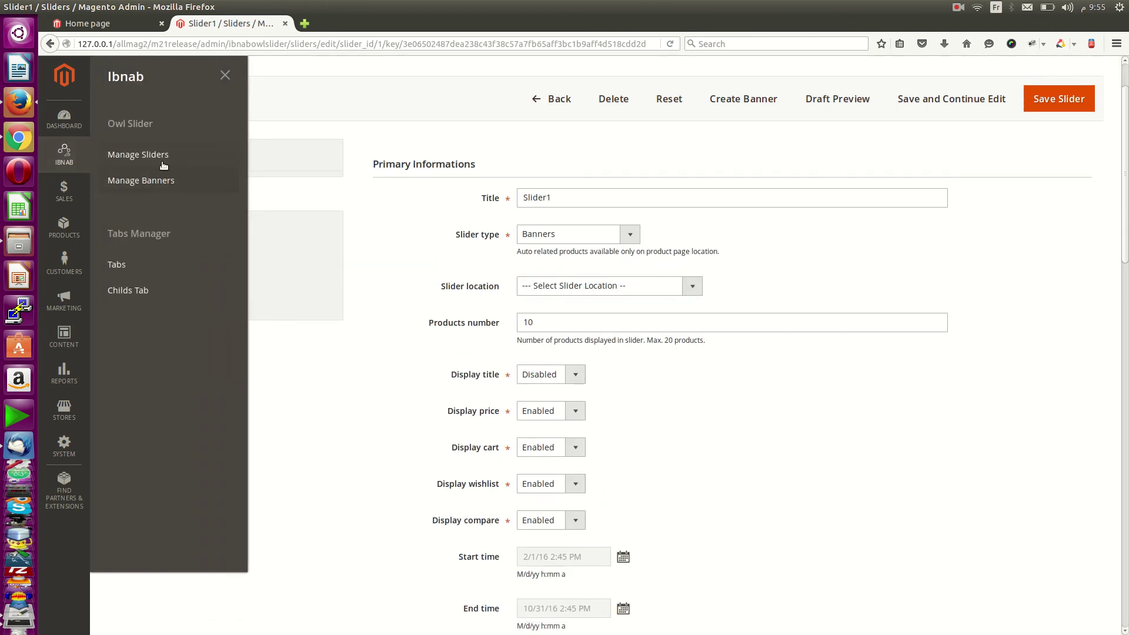
pyautogui.click(157, 181)
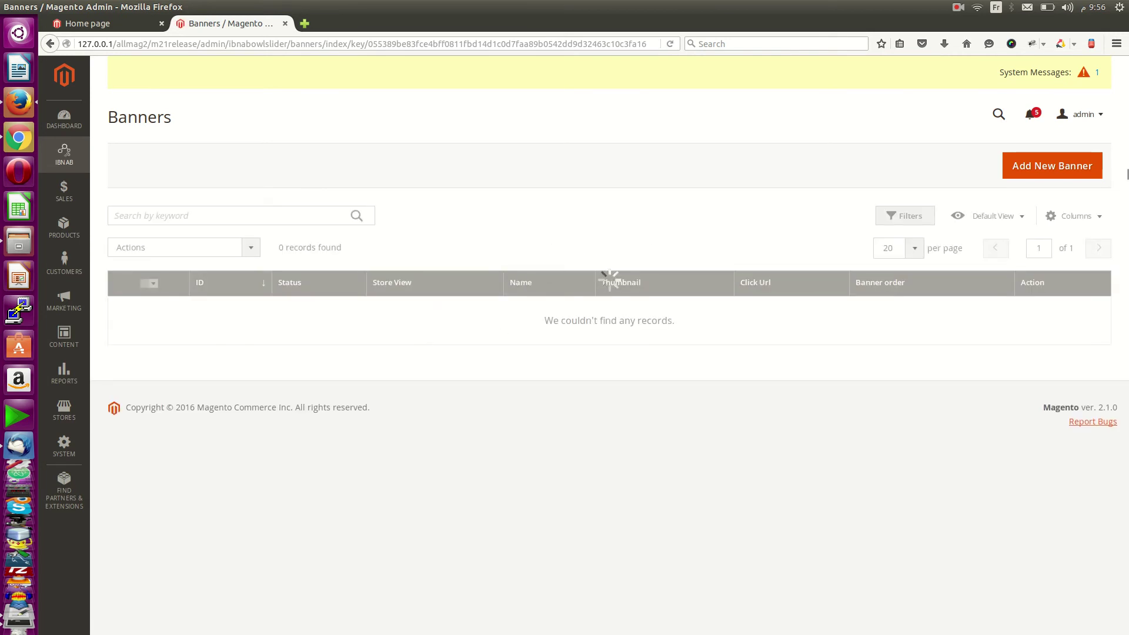
pyautogui.click(1084, 218)
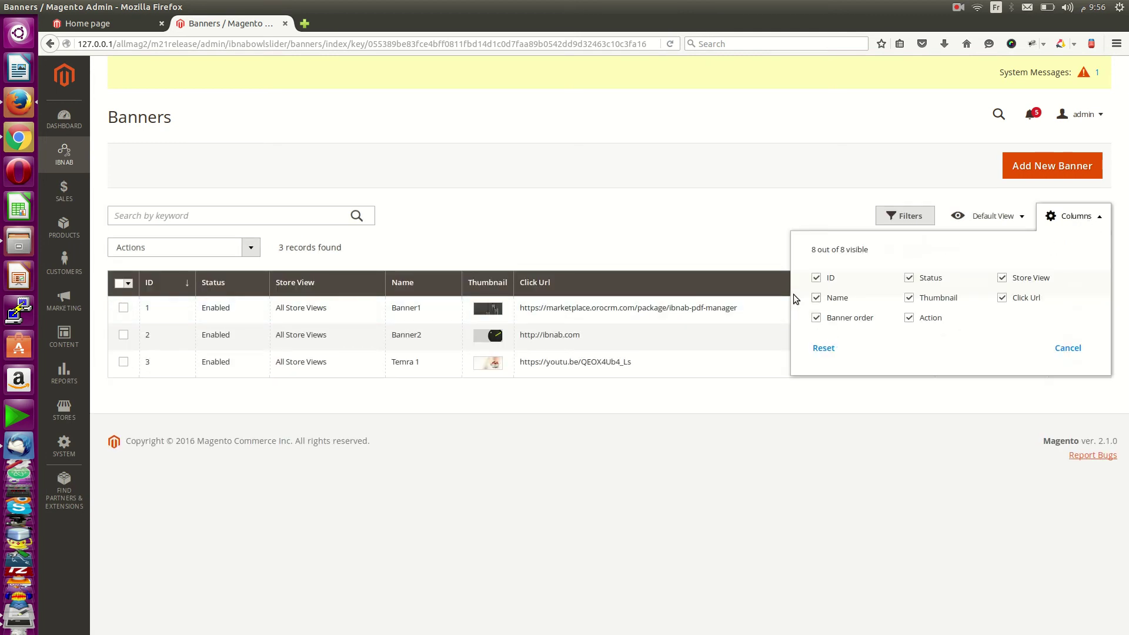
pyautogui.click(609, 170)
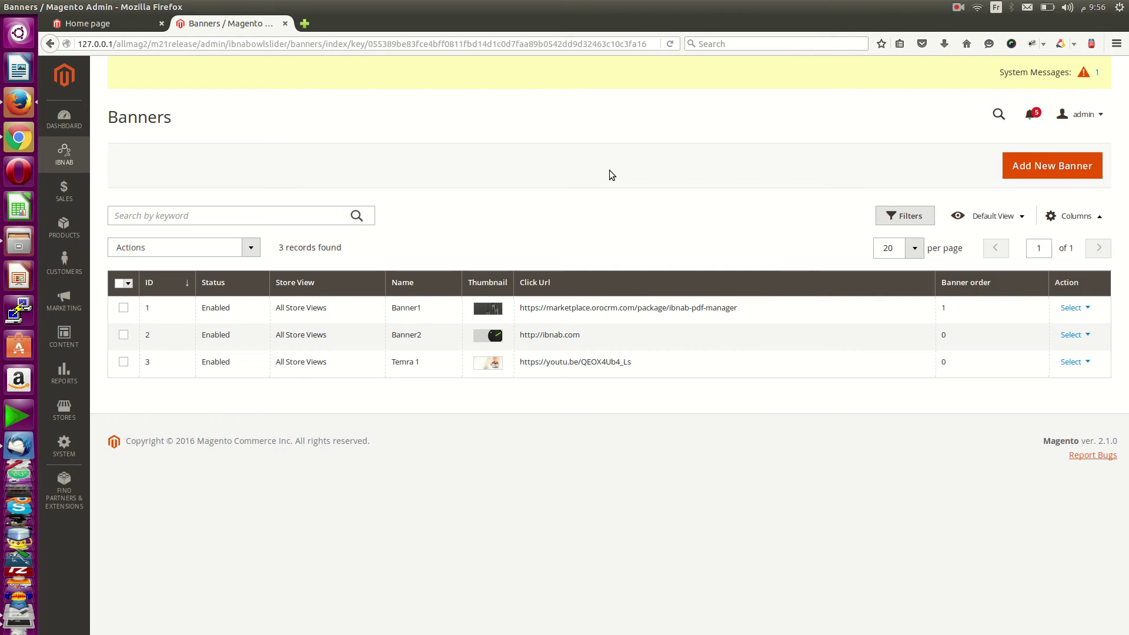
# - Preview the Banner1 and Banner2 images, then open Banner1 for editing
pyautogui.click(492, 309)
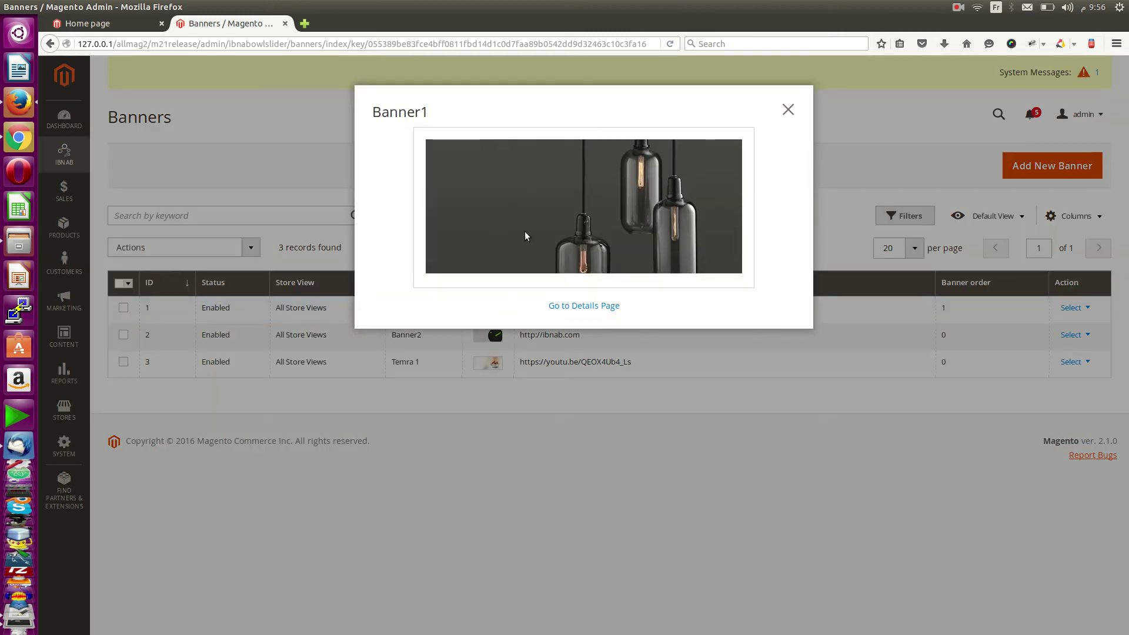
pyautogui.click(788, 109)
pyautogui.click(493, 337)
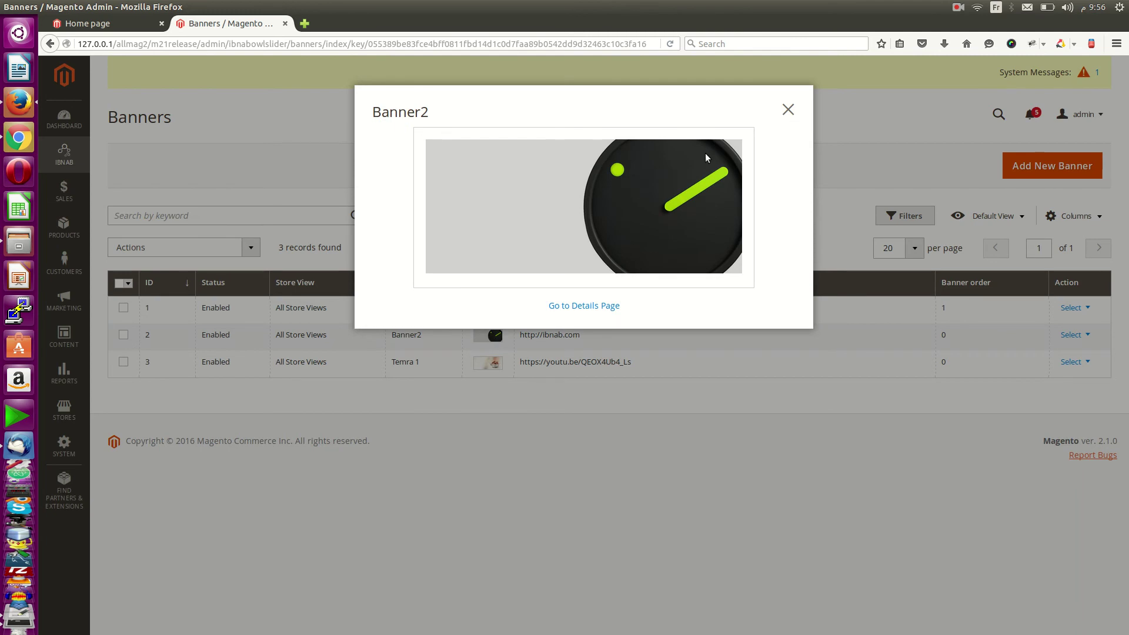
pyautogui.click(787, 110)
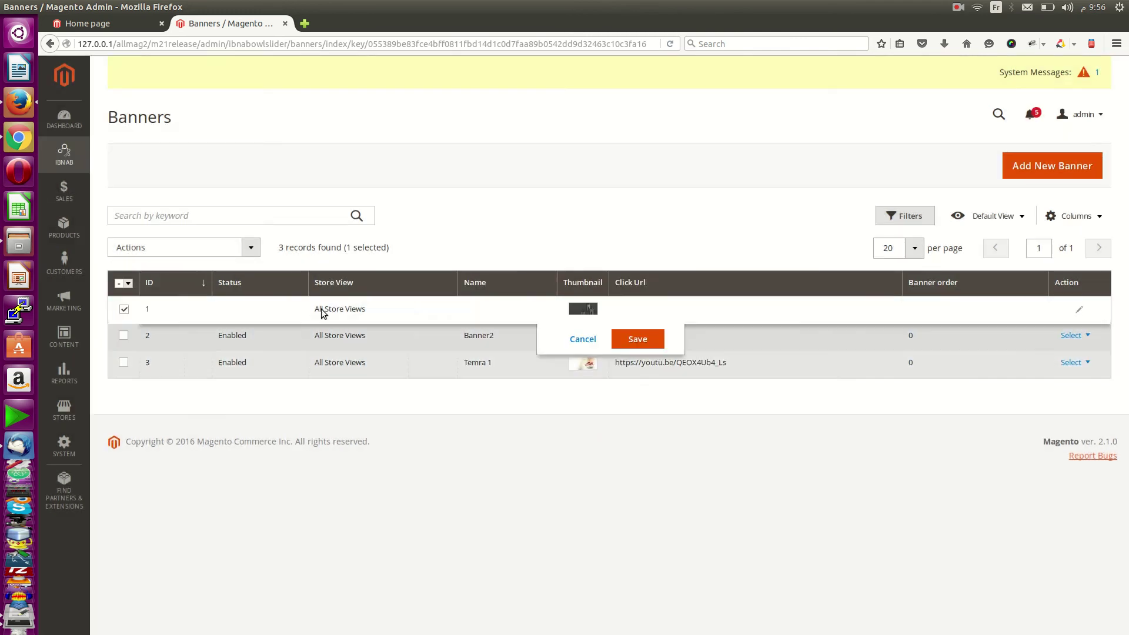
pyautogui.click(582, 343)
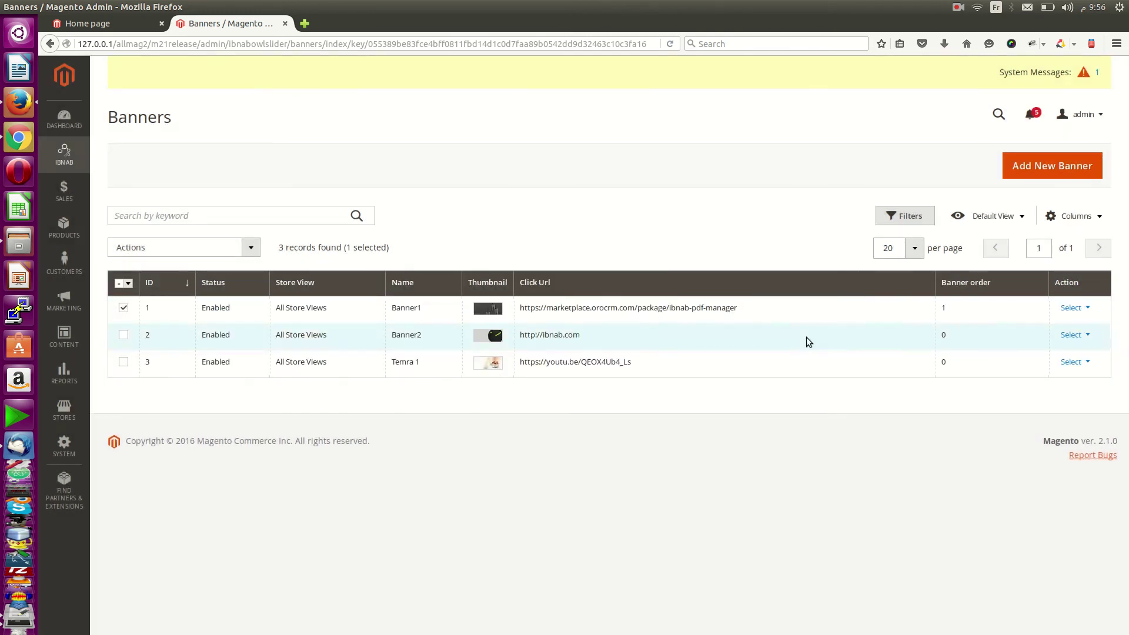
pyautogui.click(1072, 308)
pyautogui.click(1074, 325)
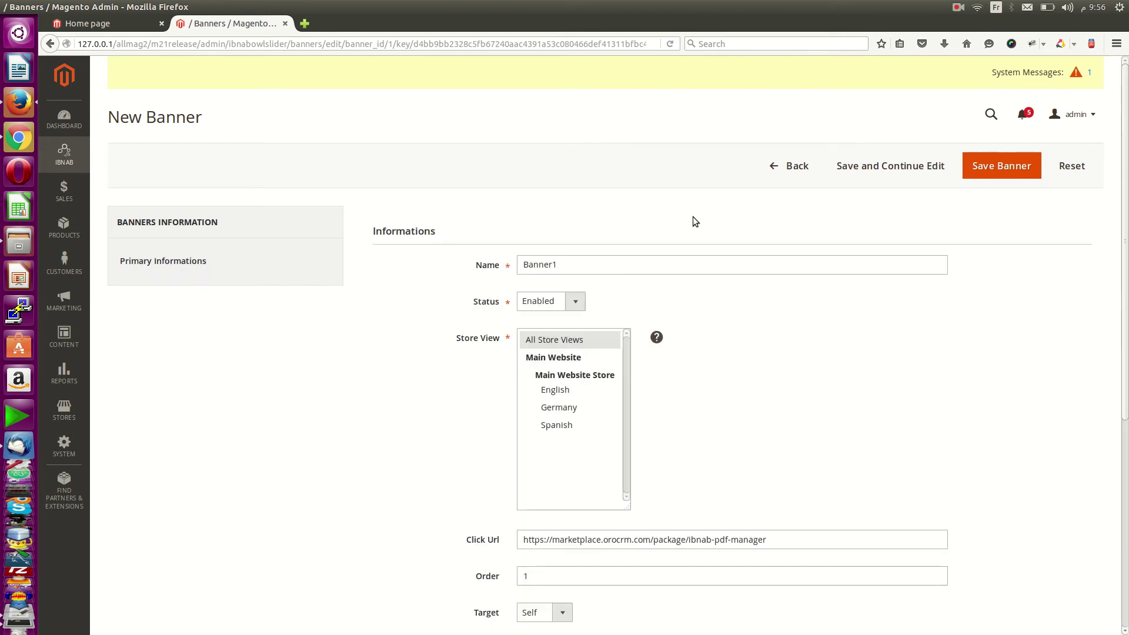
# - Review Banner1's fields: no image file, start 4/3/16 3:08 PM, end 10/31/16 3:08 PM
pyautogui.scroll(-5, 693, 221)
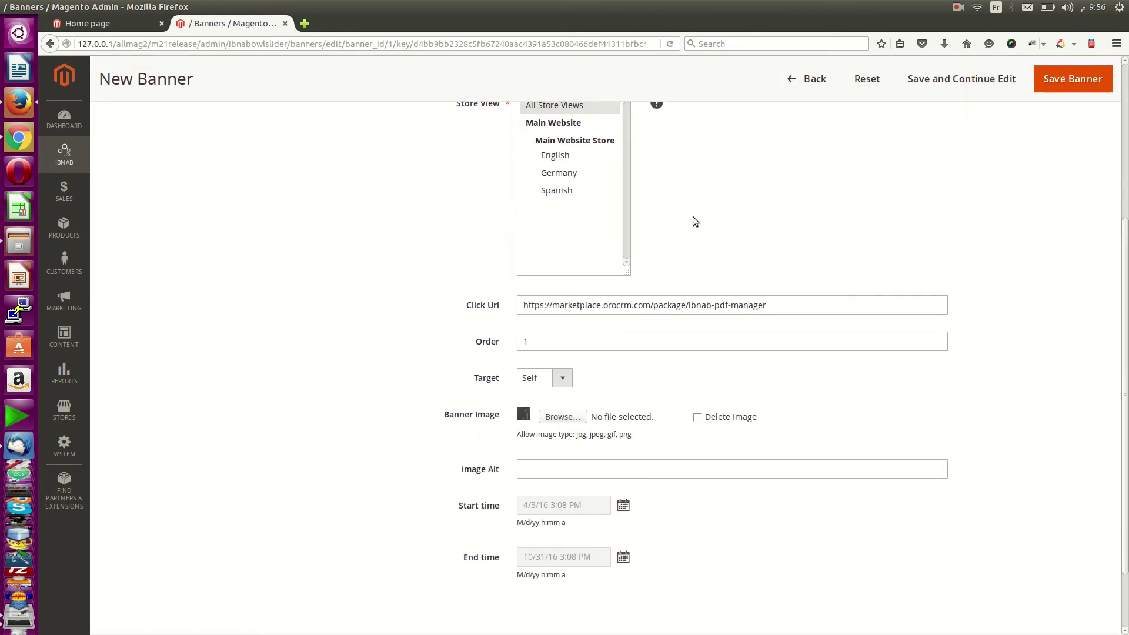
pyautogui.scroll(5, 693, 221)
pyautogui.scroll(-2, 727, 374)
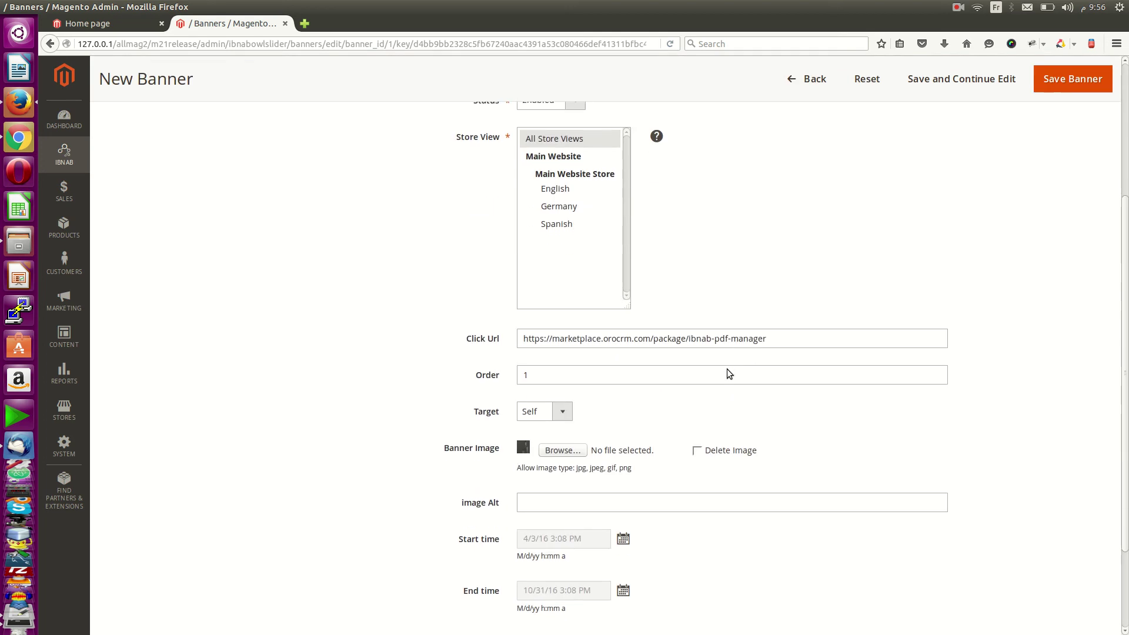
pyautogui.scroll(-2, 728, 370)
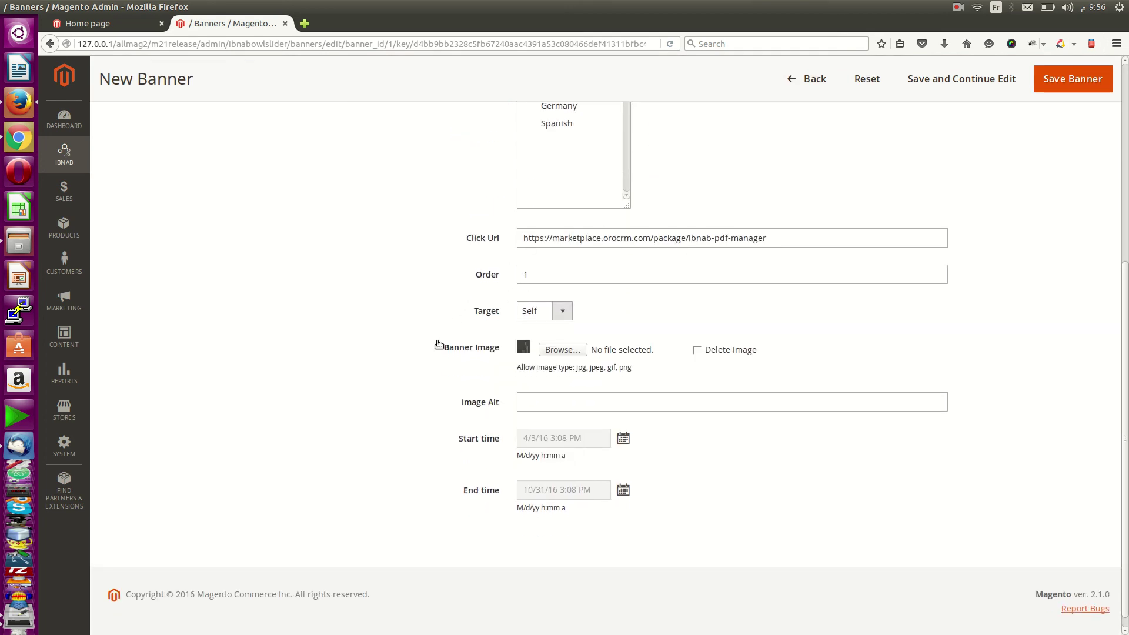
pyautogui.scroll(2, 444, 435)
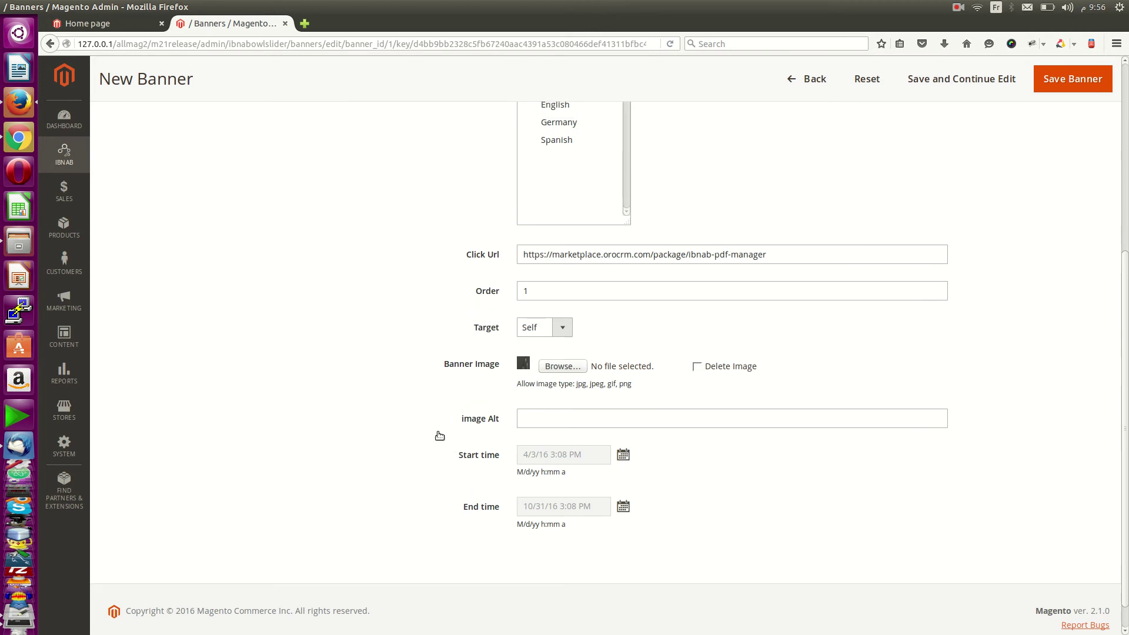
pyautogui.scroll(5, 260, 348)
pyautogui.click(67, 152)
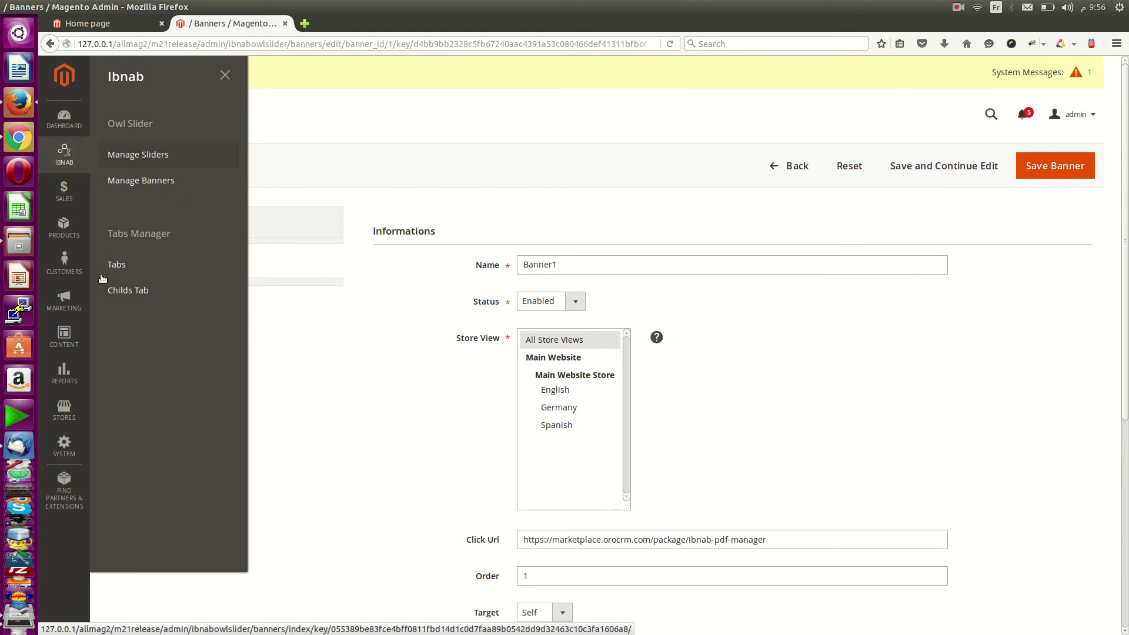
# - Go to Content > Widgets and open the Home Slider widget
pyautogui.click(64, 338)
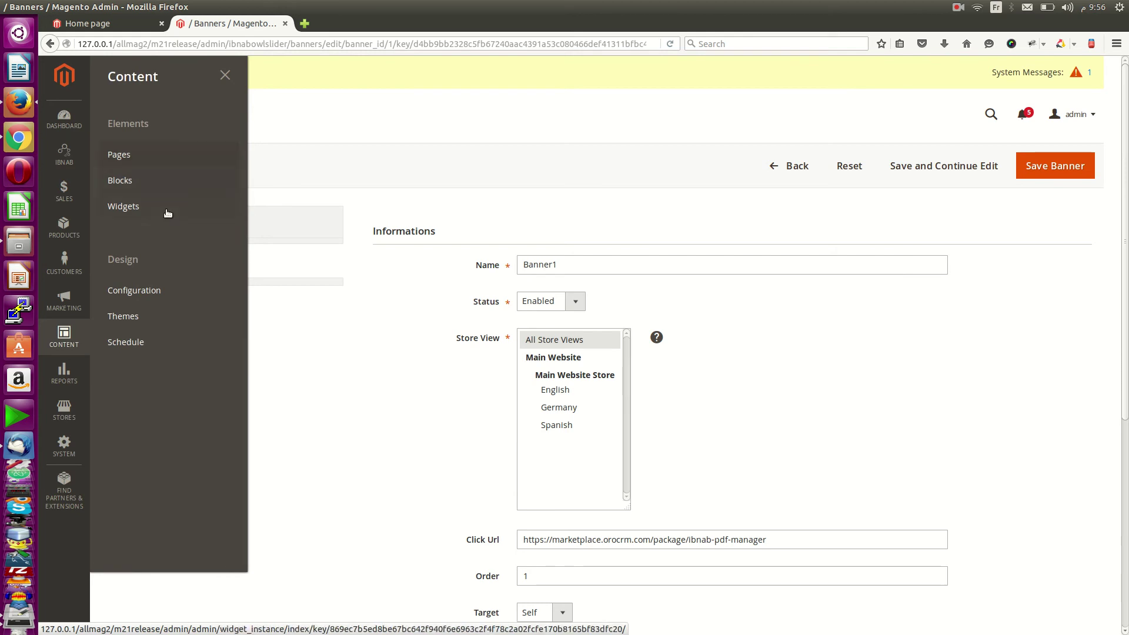
pyautogui.click(201, 208)
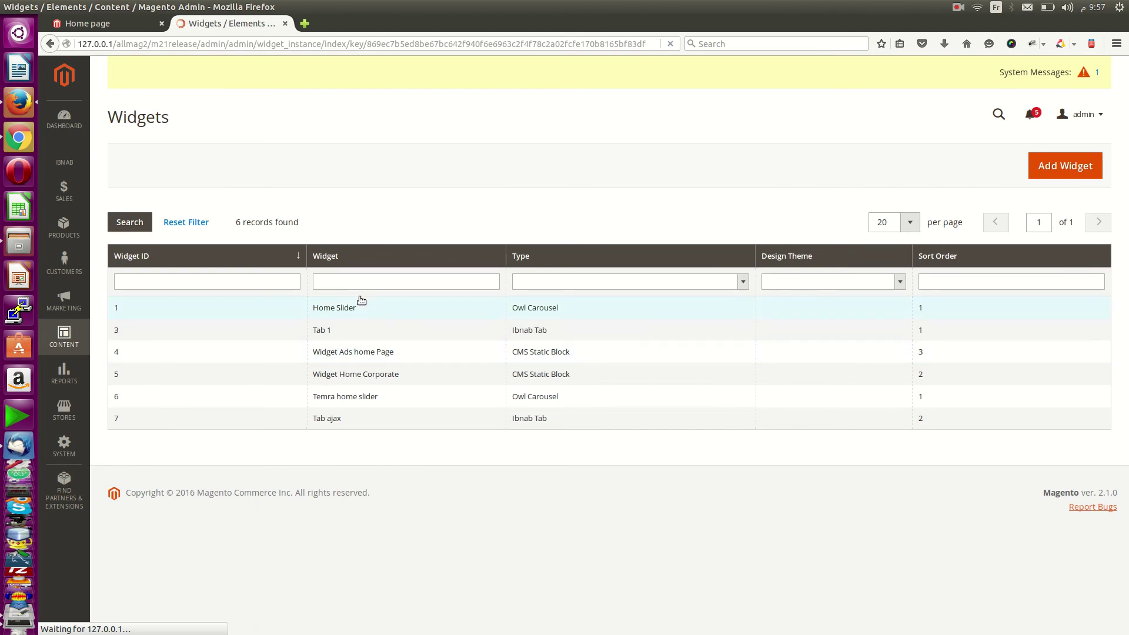
pyautogui.click(360, 308)
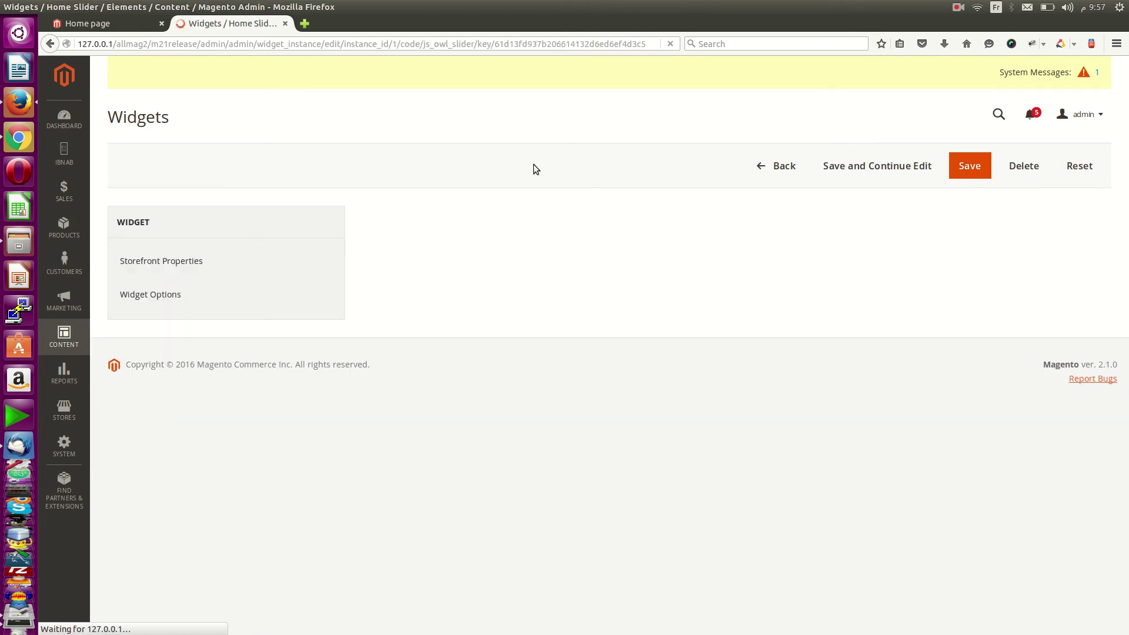
# - Look over the Home Slider widget's Storefront Properties
pyautogui.scroll(-3, 383, 368)
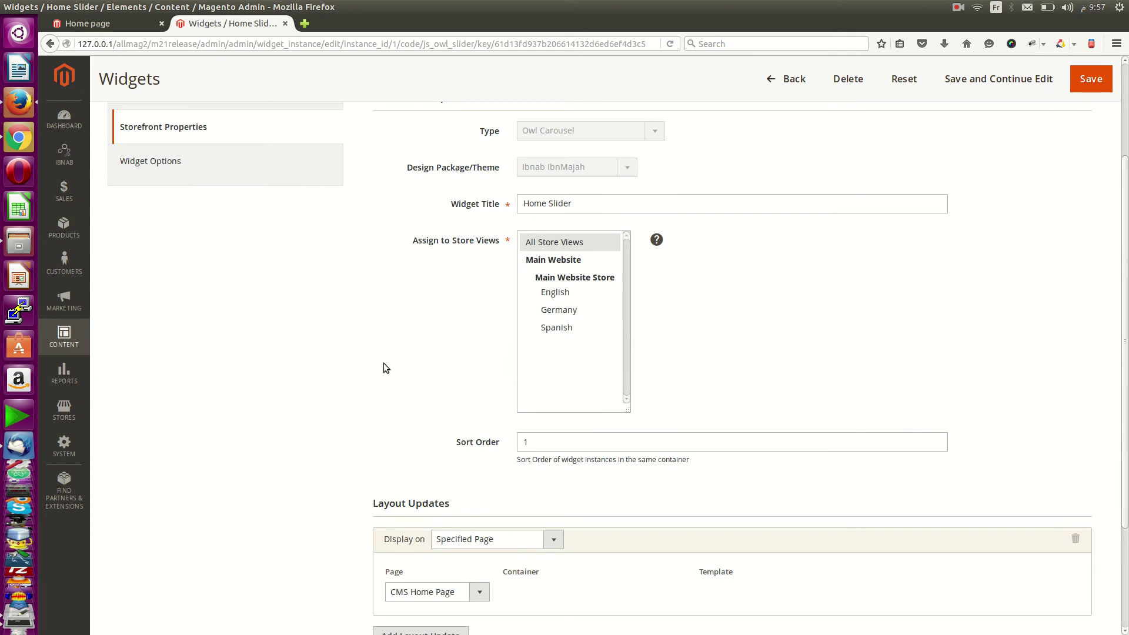
pyautogui.scroll(-3, 383, 368)
pyautogui.scroll(5, 384, 363)
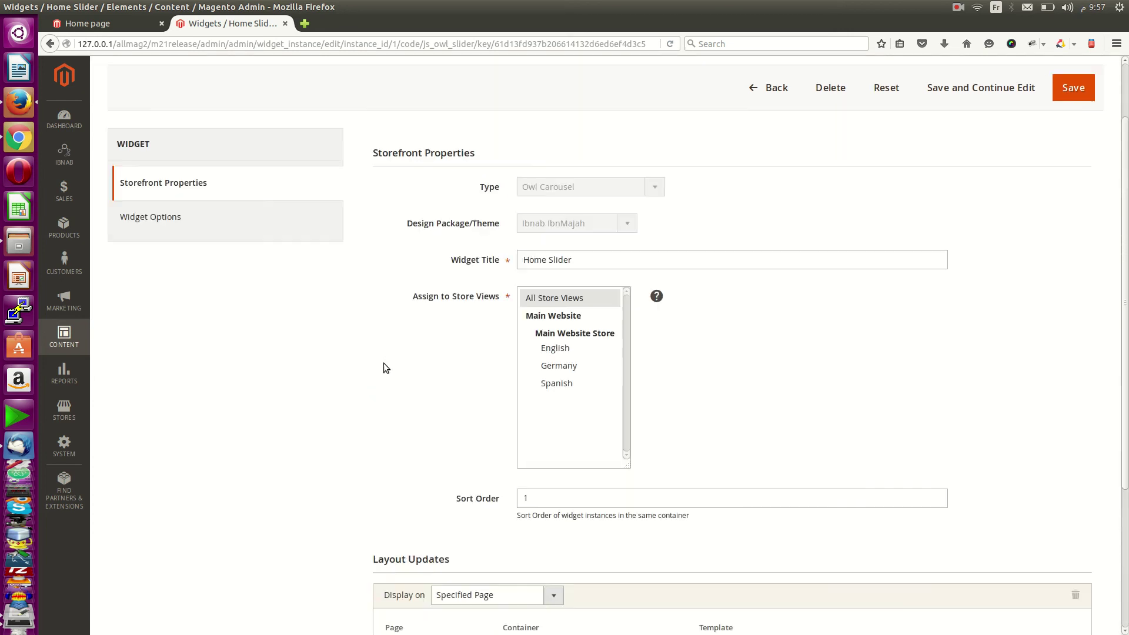
pyautogui.scroll(-3, 385, 363)
pyautogui.scroll(-2, 385, 368)
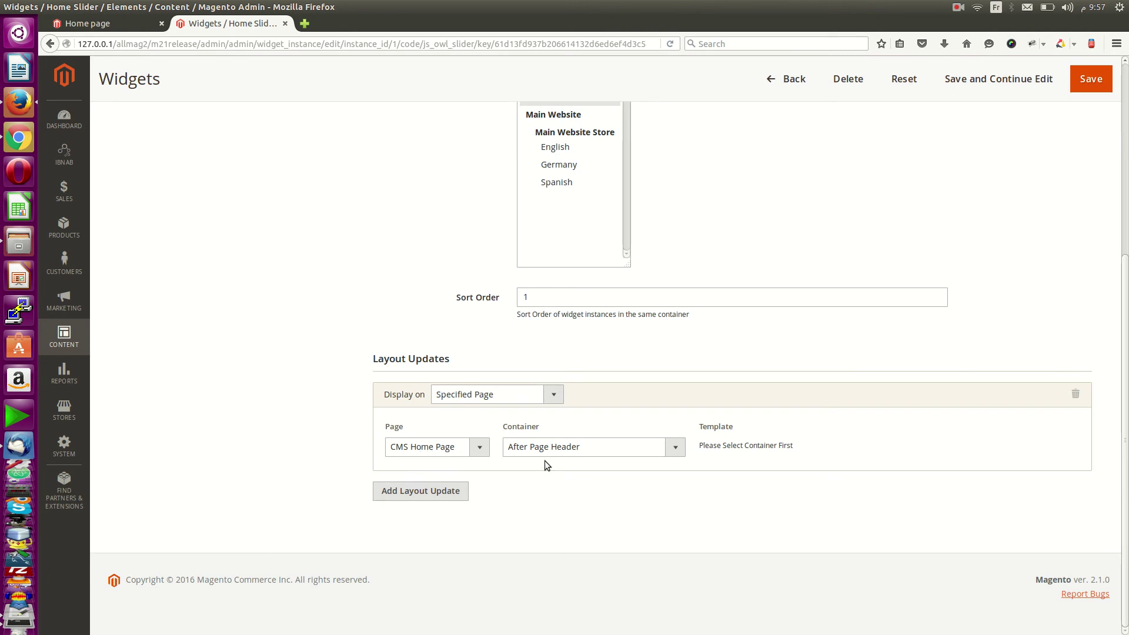
pyautogui.scroll(4, 238, 305)
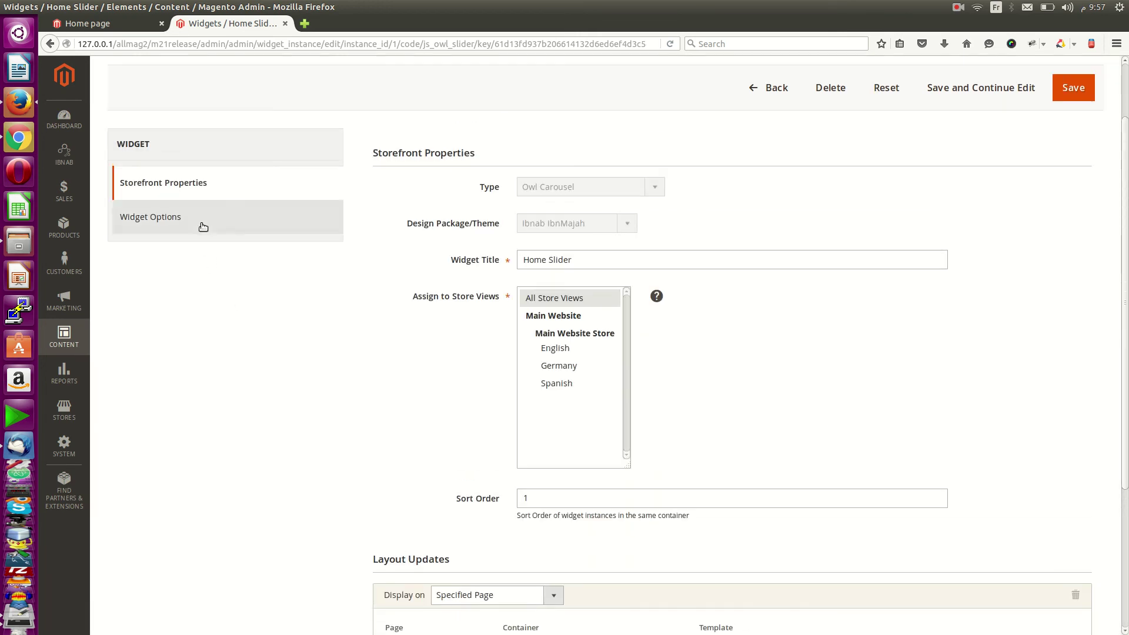
# - Keep Slider1 as the widget's slider in Widget Options and return to the storefront home page
pyautogui.click(203, 227)
pyautogui.click(543, 305)
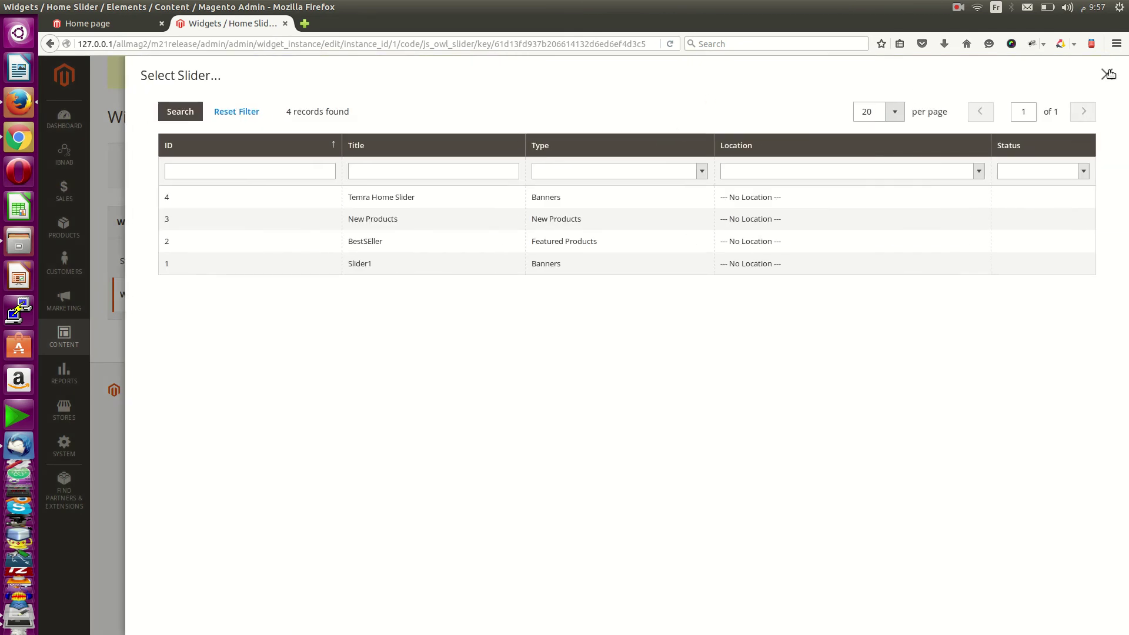
pyautogui.click(1108, 74)
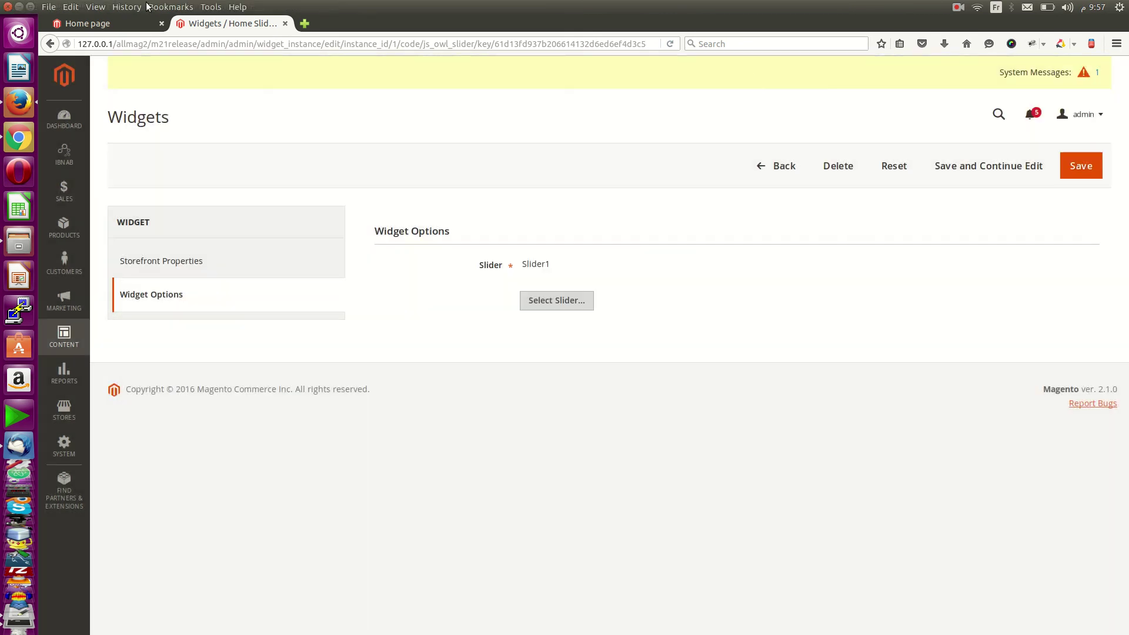
pyautogui.click(97, 27)
# - Scroll the home page to the top, then load IBNAB > Manage Sliders in the admin tab
pyautogui.scroll(10, 128, 388)
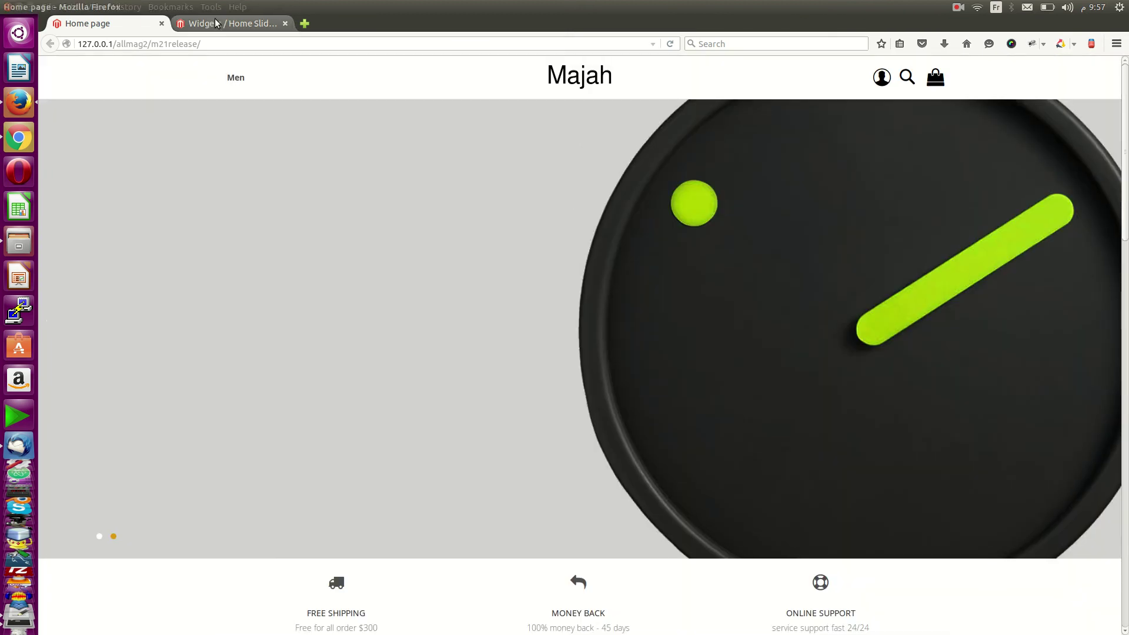
pyautogui.click(228, 23)
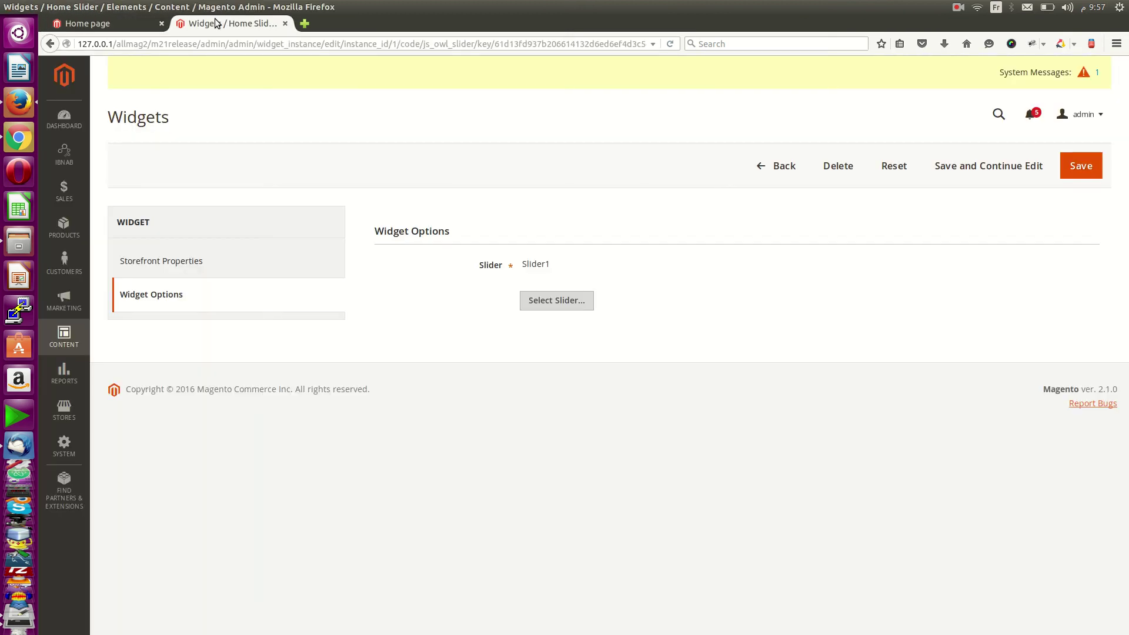
pyautogui.click(70, 158)
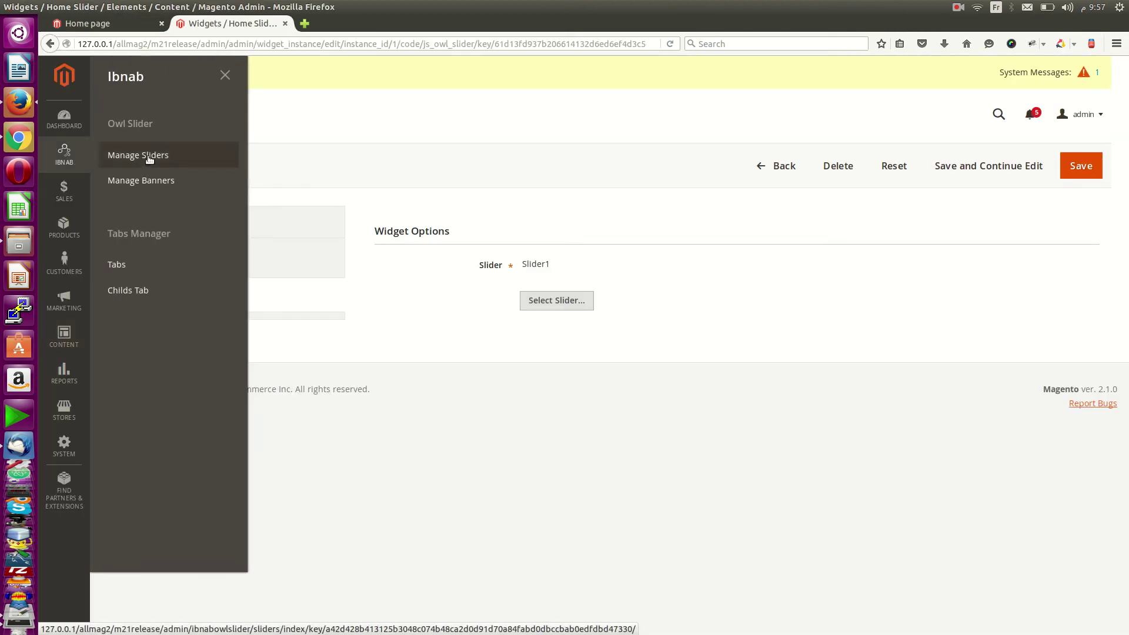
pyautogui.click(141, 154)
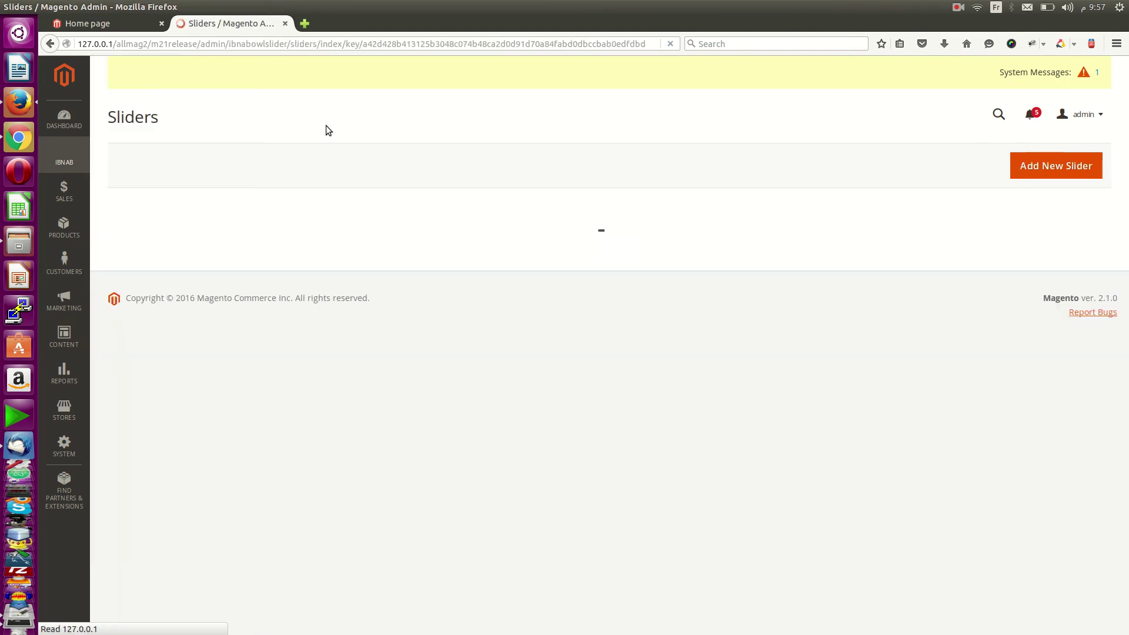
# - Scroll the storefront to the Best Seller carousel: Sofitma Shirt, Motorola Moto, T-Shirt, Whatch Brown
pyautogui.click(119, 22)
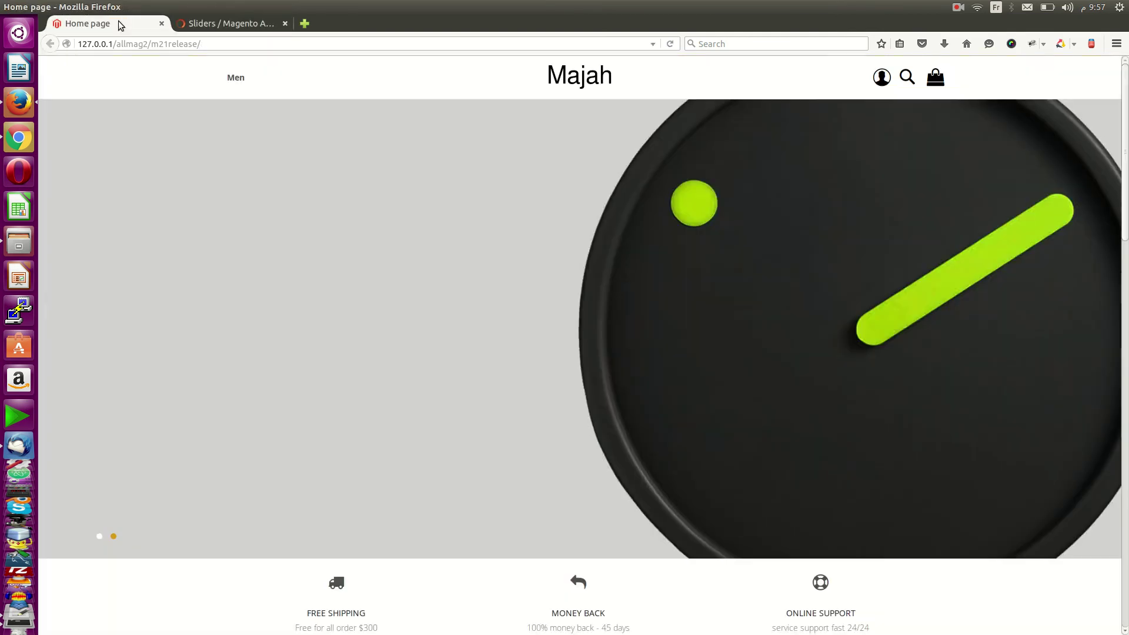
pyautogui.scroll(-6, 112, 439)
pyautogui.scroll(-4, 112, 439)
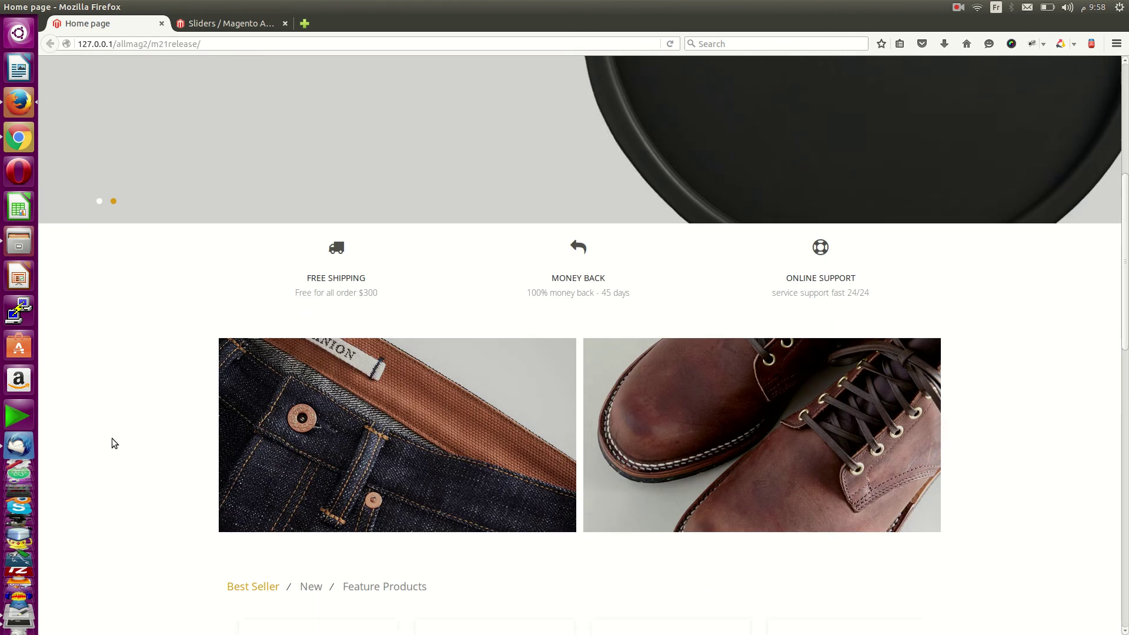
pyautogui.scroll(-5, 111, 438)
pyautogui.scroll(-5, 112, 441)
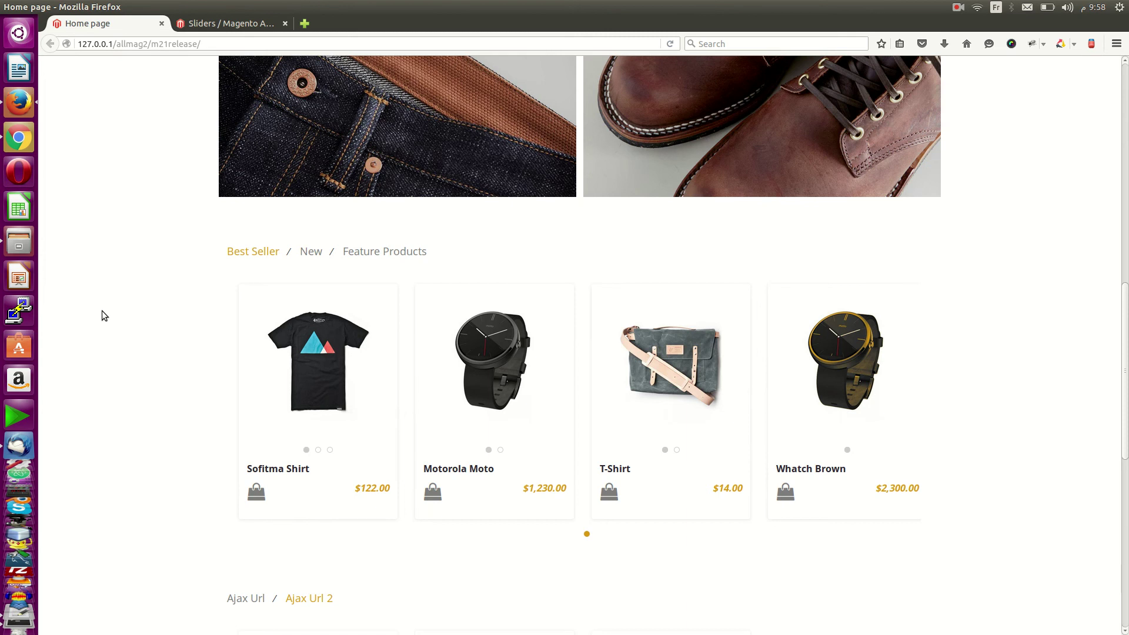
pyautogui.scroll(-6, 101, 310)
pyautogui.scroll(6, 102, 314)
pyautogui.moveTo(802, 388)
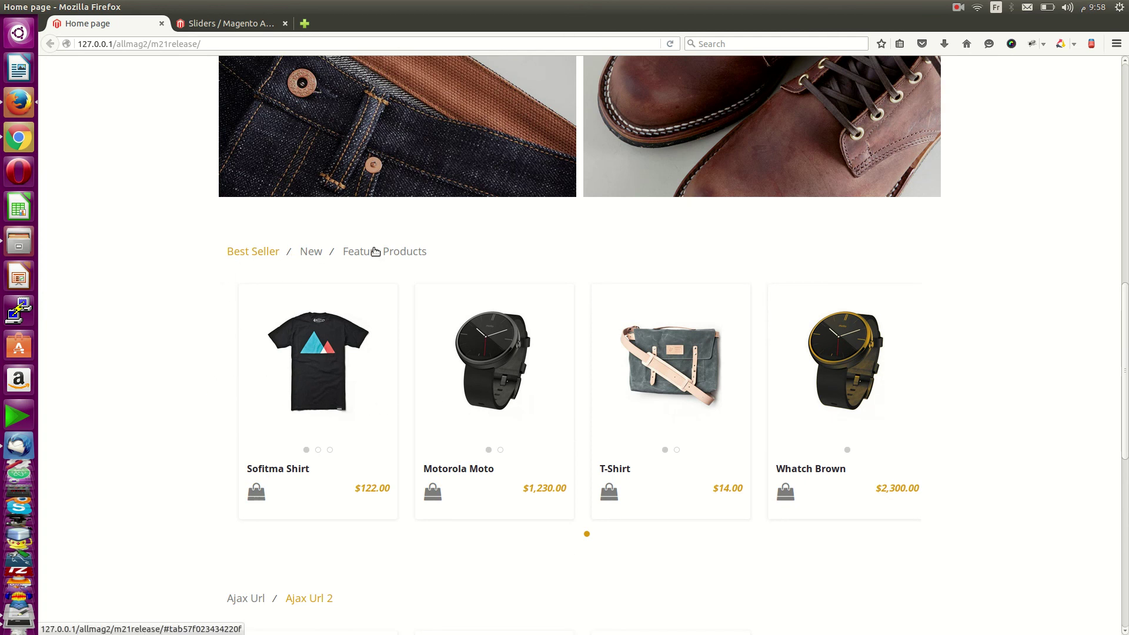
# - Open the BestSEller slider for editing from the admin slider list
pyautogui.click(224, 24)
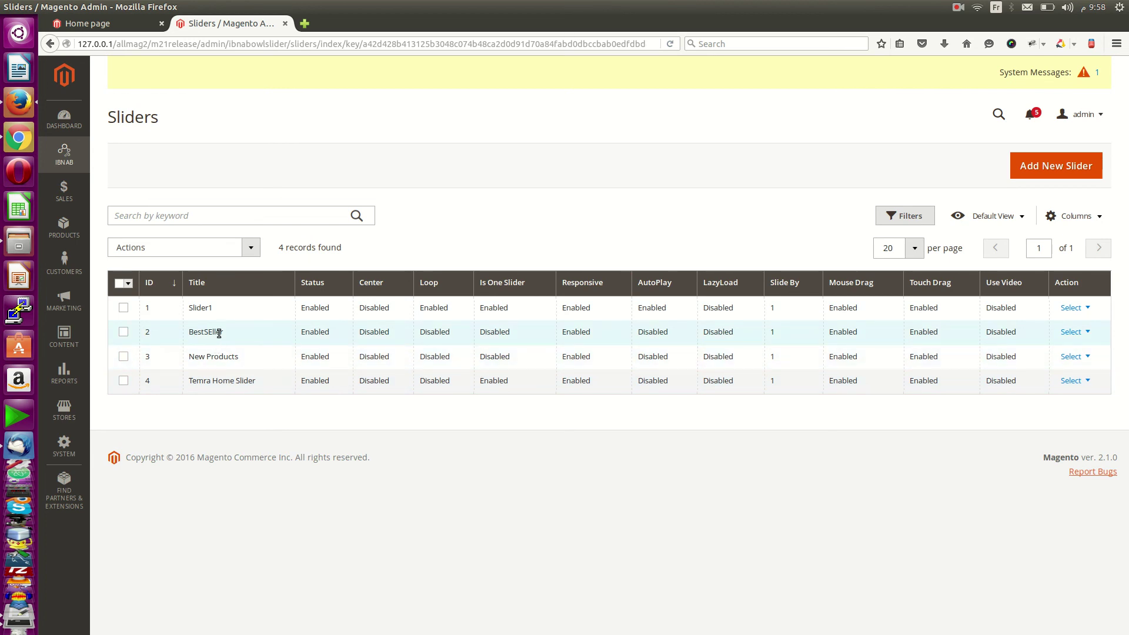
pyautogui.click(1071, 332)
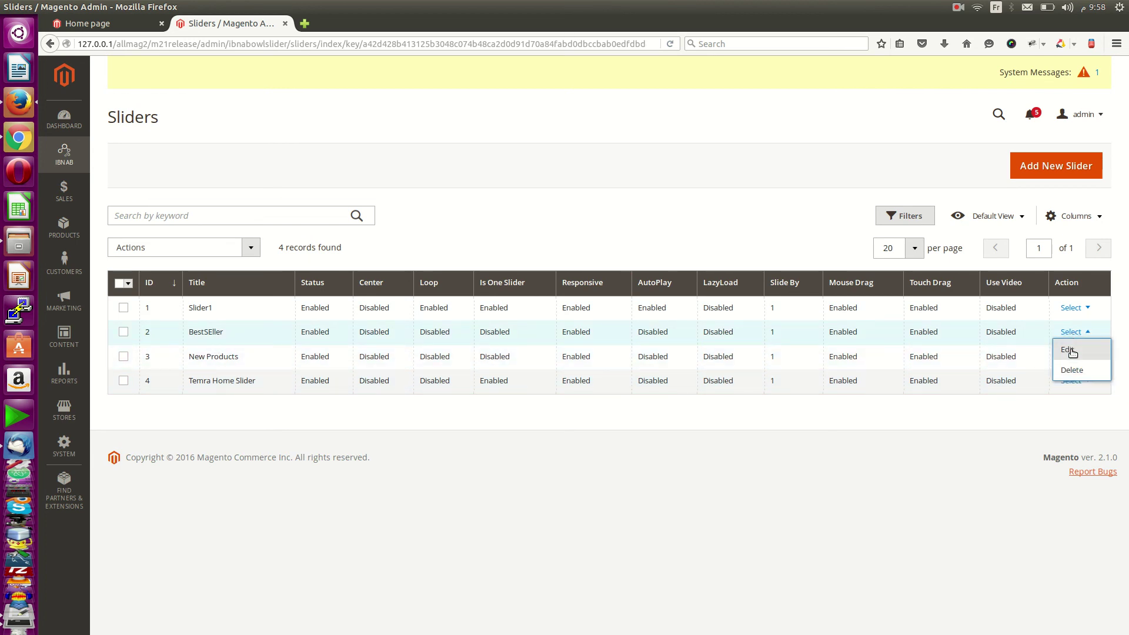
pyautogui.click(1068, 350)
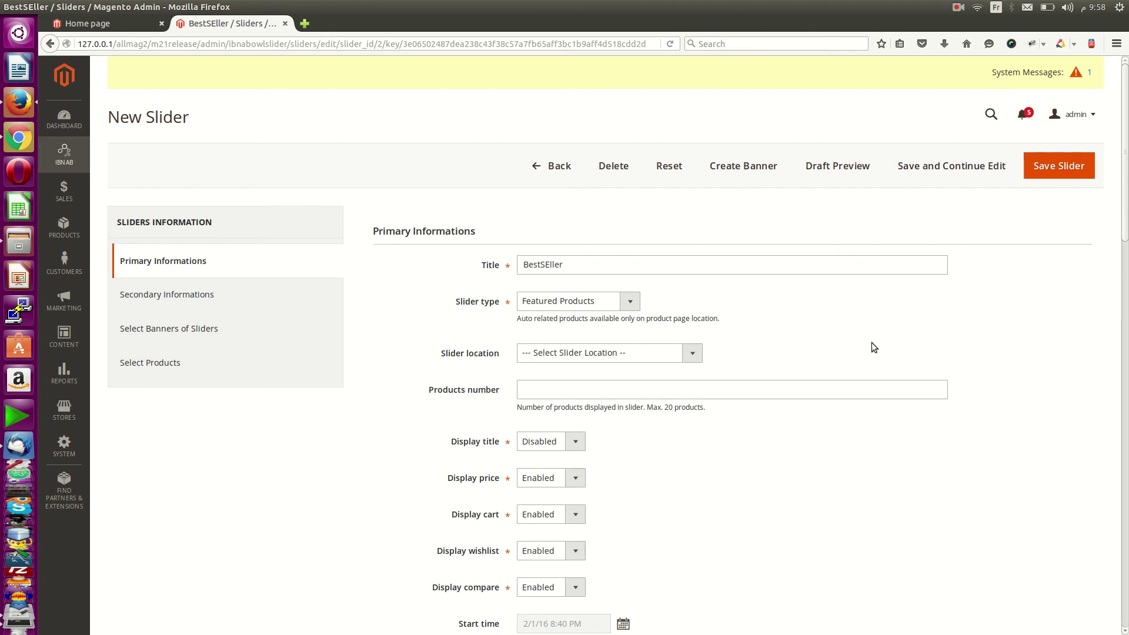
# - Review the BestSEller form settings, including Items General 5 and Items Desktop 4
pyautogui.scroll(-2, 871, 347)
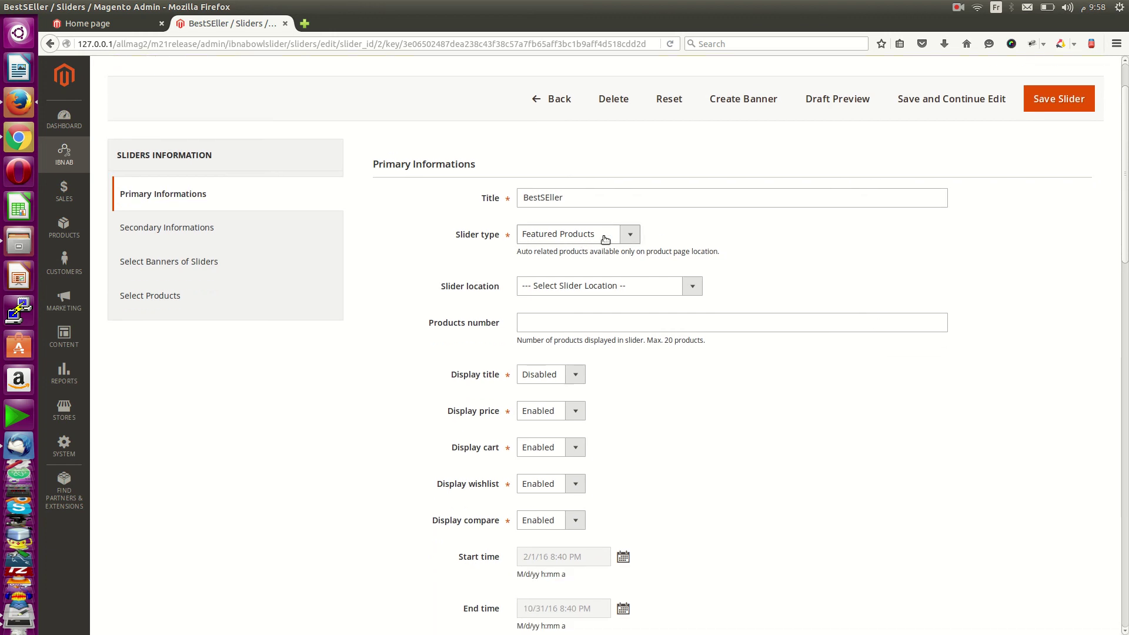
pyautogui.scroll(-4, 843, 418)
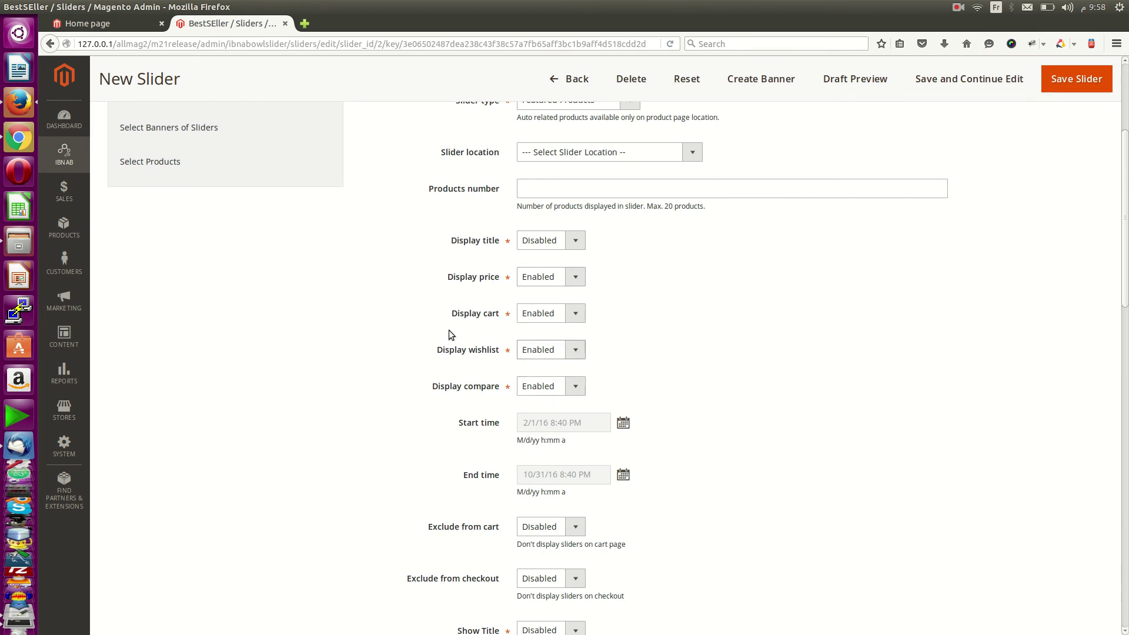
pyautogui.scroll(-3, 426, 411)
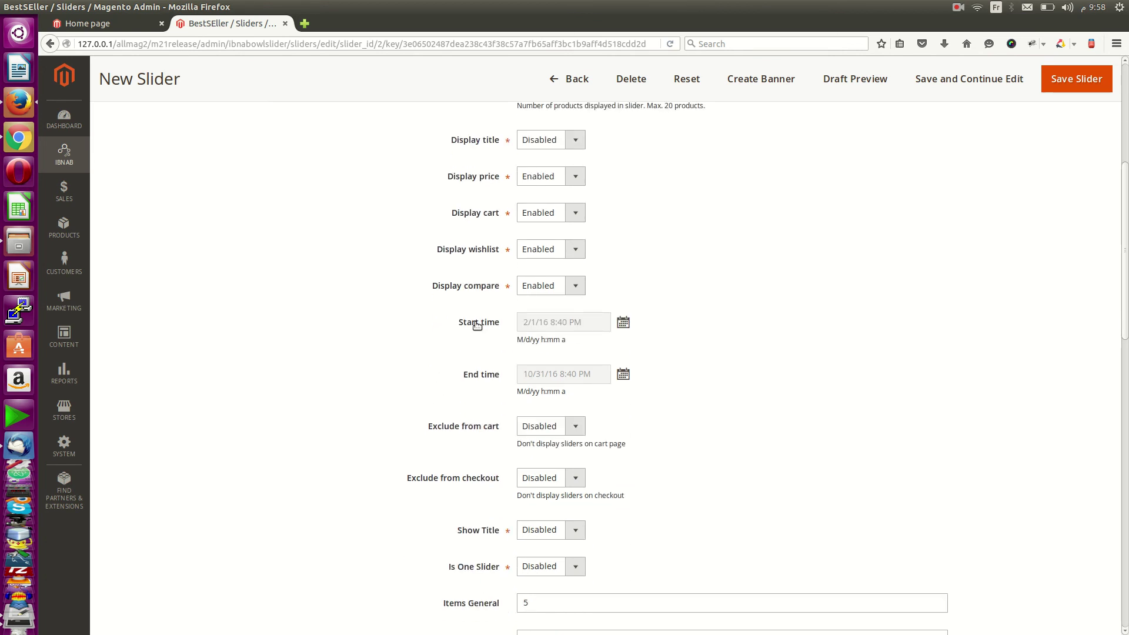
pyautogui.scroll(-12, 361, 378)
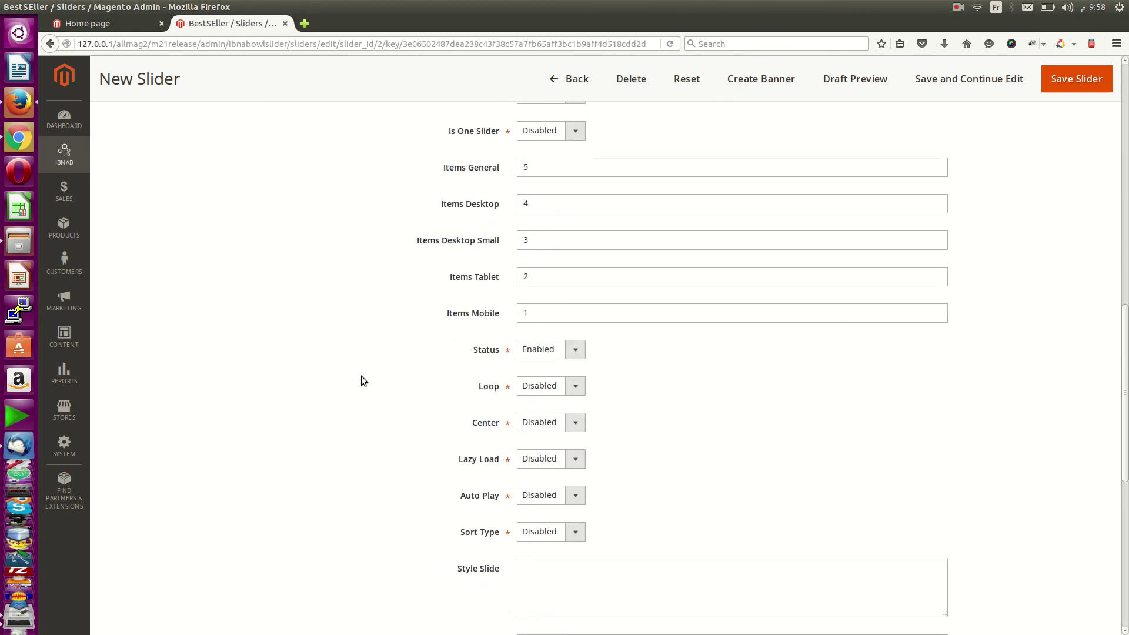
pyautogui.scroll(4, 501, 369)
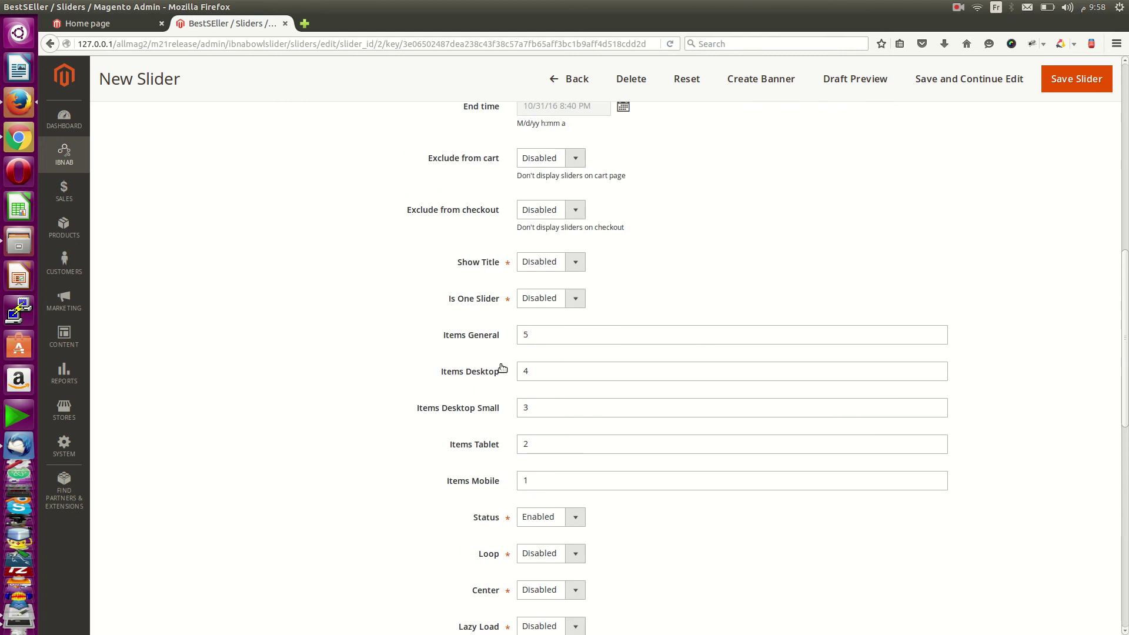
pyautogui.doubleClick(524, 334)
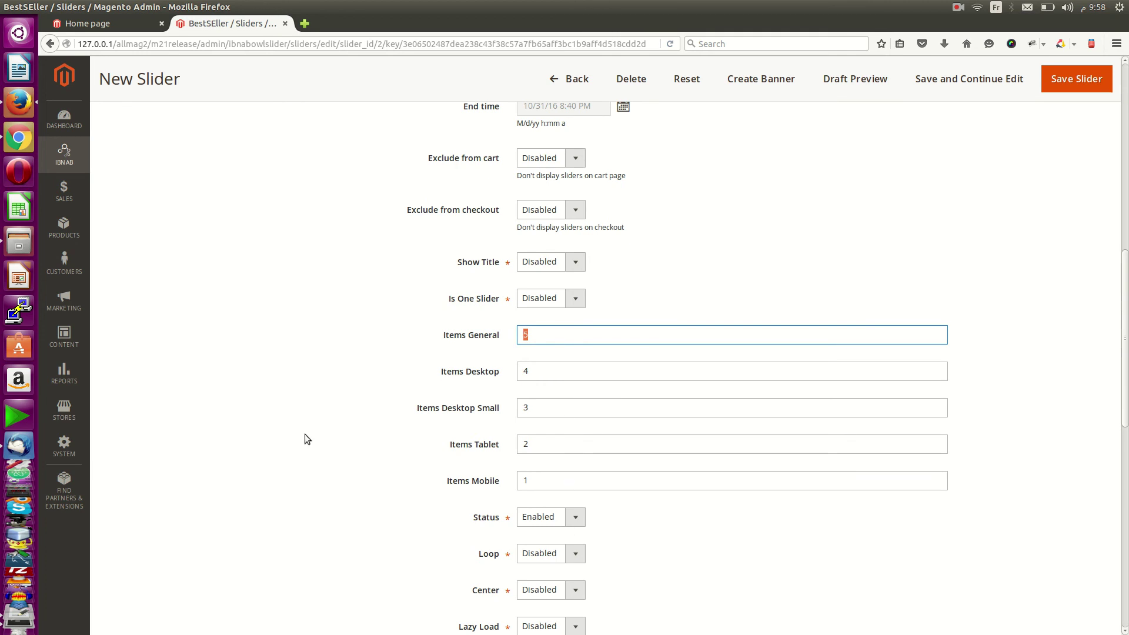
pyautogui.scroll(-6, 338, 486)
pyautogui.scroll(3, 339, 488)
pyautogui.scroll(10, 339, 483)
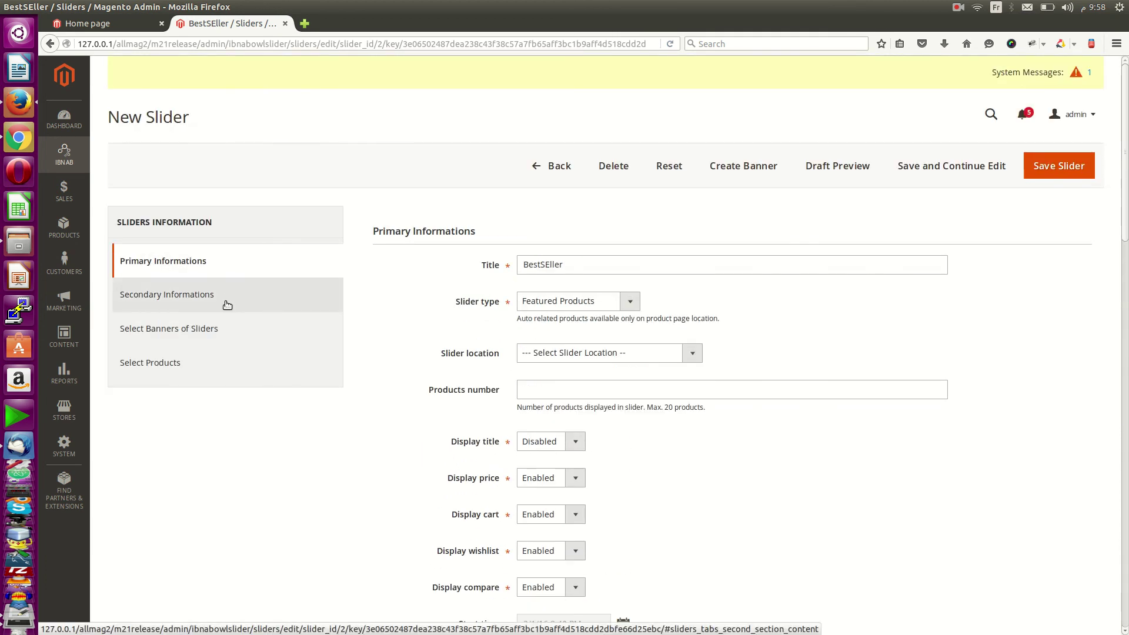
# - Review the BestSEller secondary settings (Pull Drag, Dots, Smart Speed 250), briefly checking the storefront
pyautogui.click(227, 302)
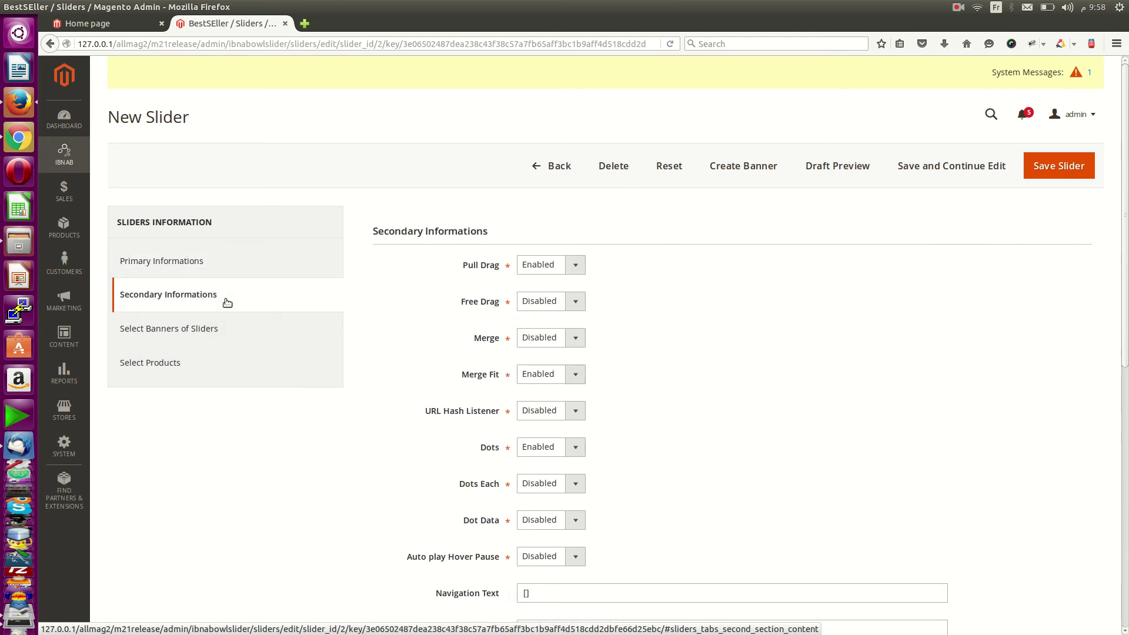
pyautogui.scroll(-2, 389, 329)
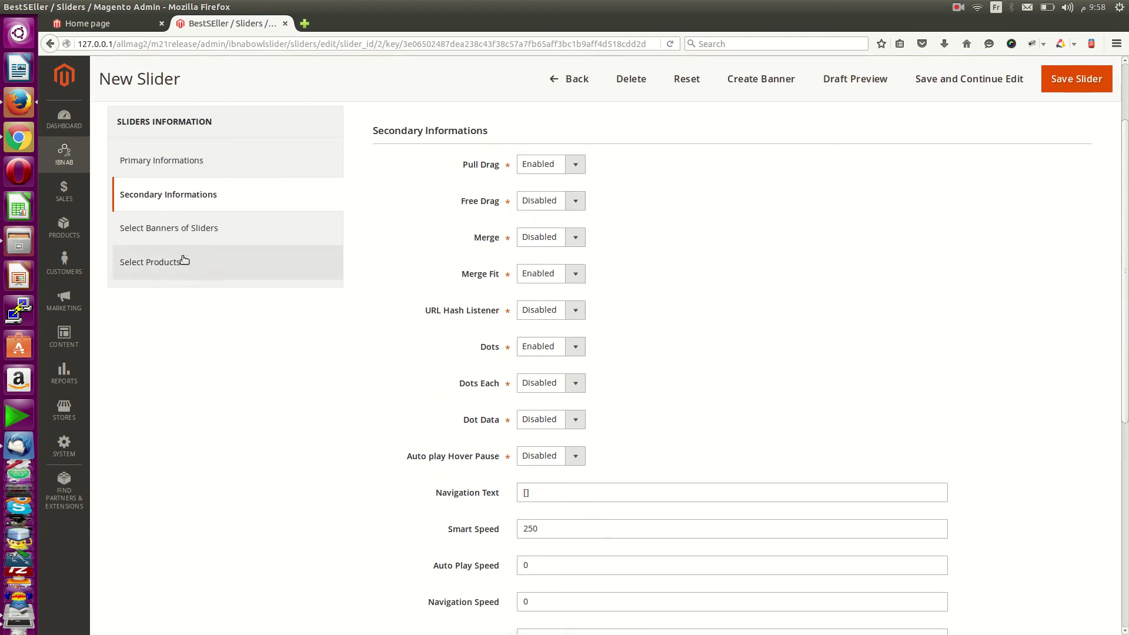
pyautogui.scroll(2, 210, 246)
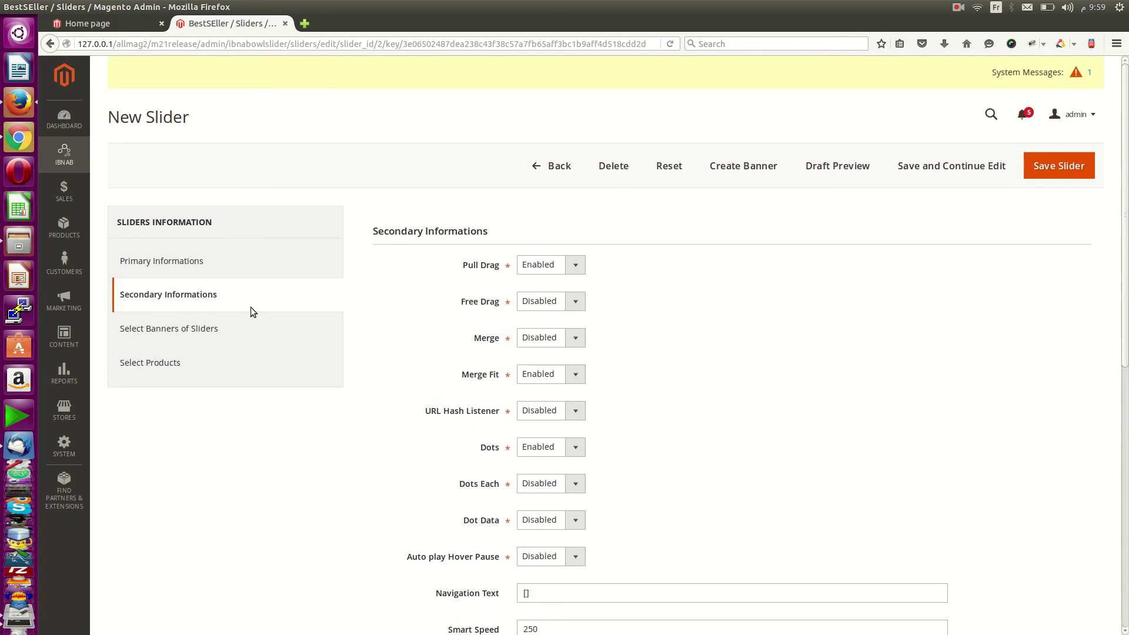
pyautogui.click(97, 30)
pyautogui.click(230, 23)
# - Show the slider's primary settings, then swipe the Best Seller carousel on the storefront home page
pyautogui.click(216, 261)
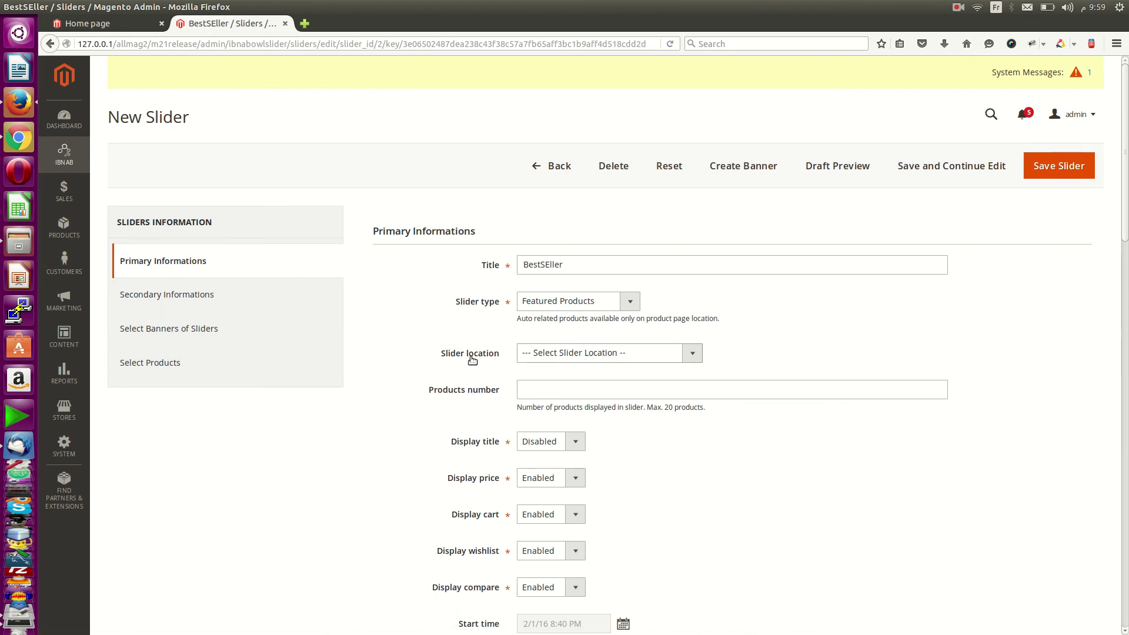
pyautogui.click(114, 26)
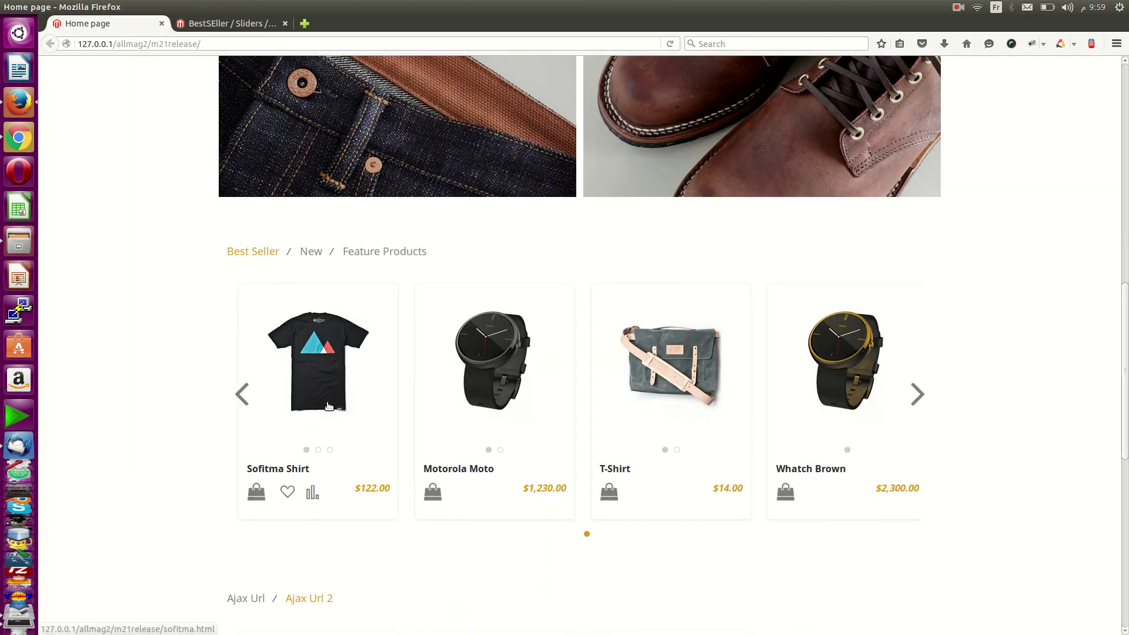
pyautogui.moveTo(378, 428); pyautogui.dragTo(124, 417)
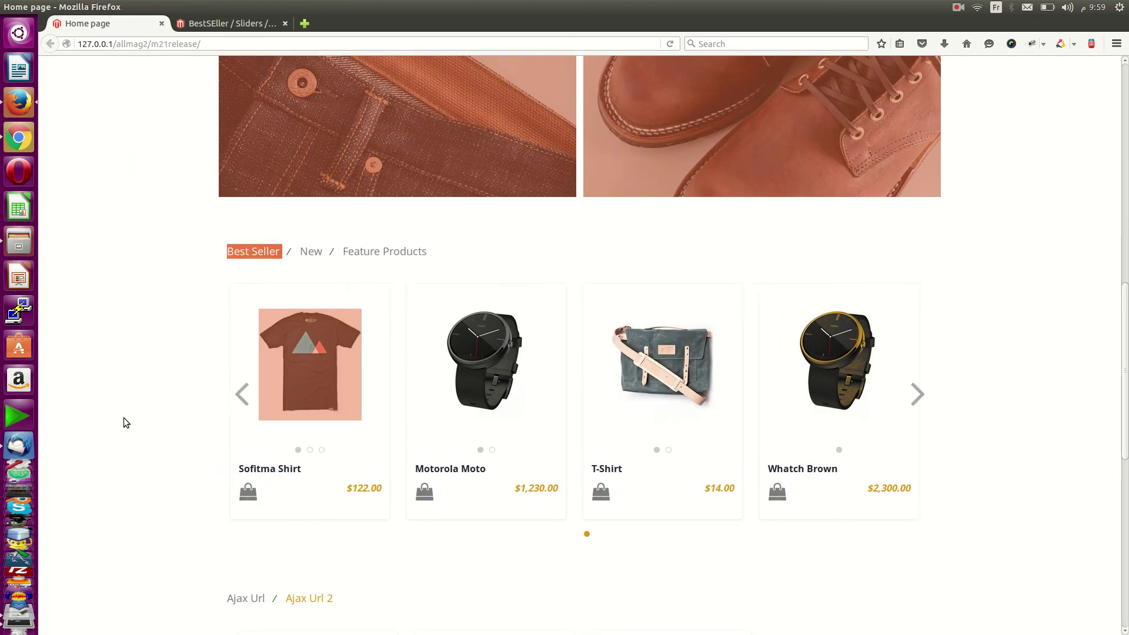
pyautogui.click(517, 567)
# - Browse the storefront home page, then return to the BestSEller slider form in admin
pyautogui.scroll(8, 118, 385)
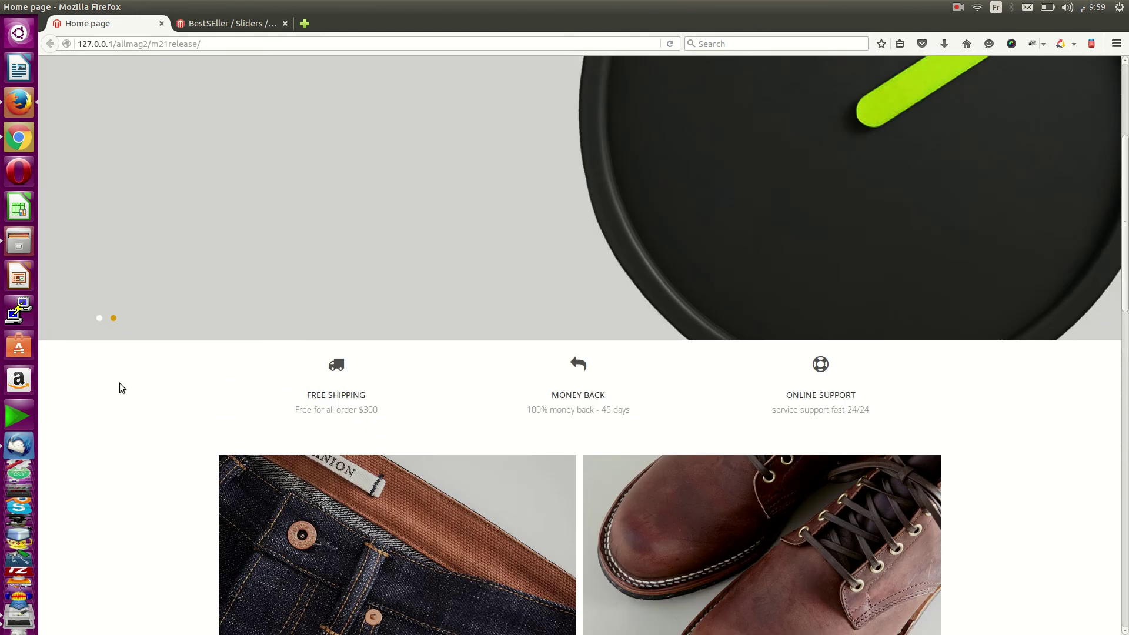
pyautogui.scroll(5, 119, 385)
pyautogui.scroll(-7, 382, 399)
pyautogui.scroll(-7, 432, 404)
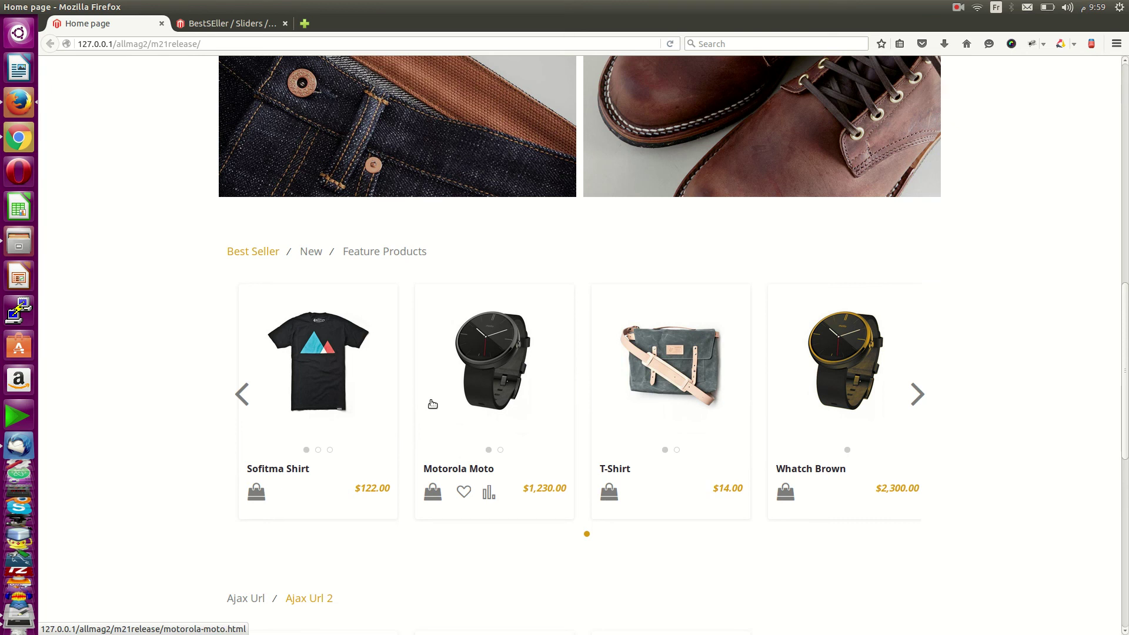
pyautogui.scroll(-4, 382, 435)
pyautogui.scroll(7, 90, 425)
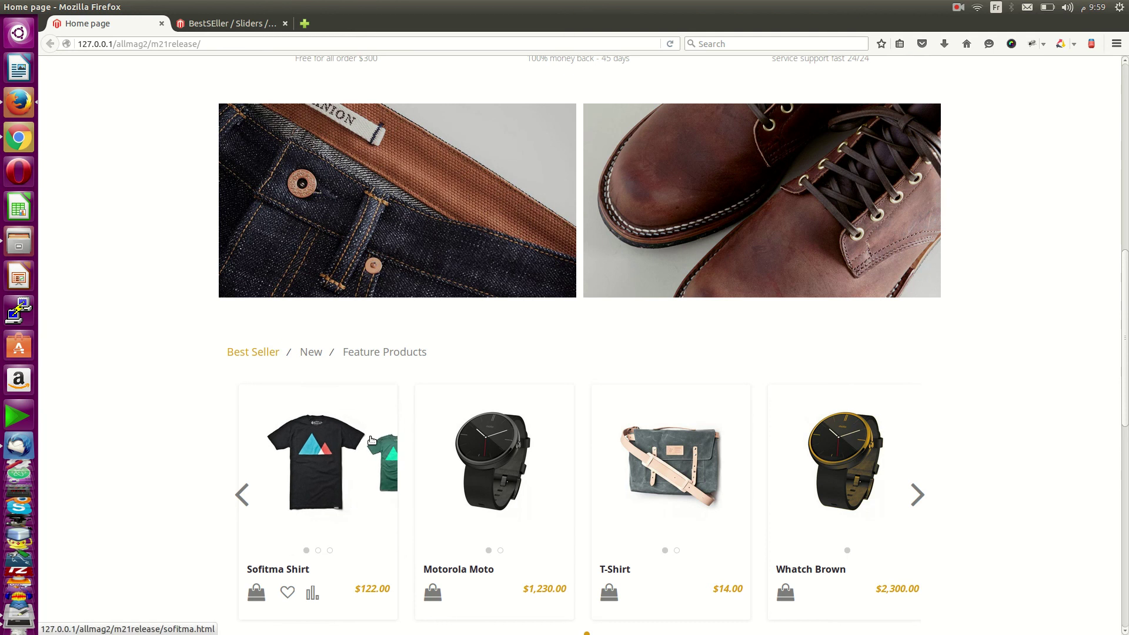
pyautogui.scroll(5, 112, 452)
pyautogui.scroll(6, 112, 450)
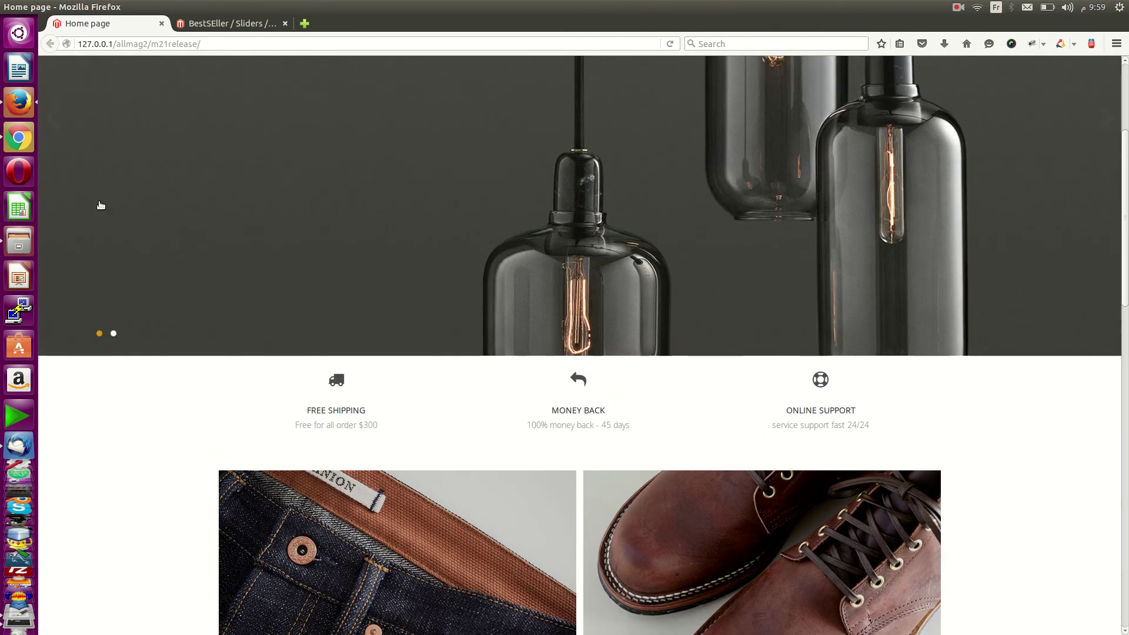
pyautogui.click(227, 24)
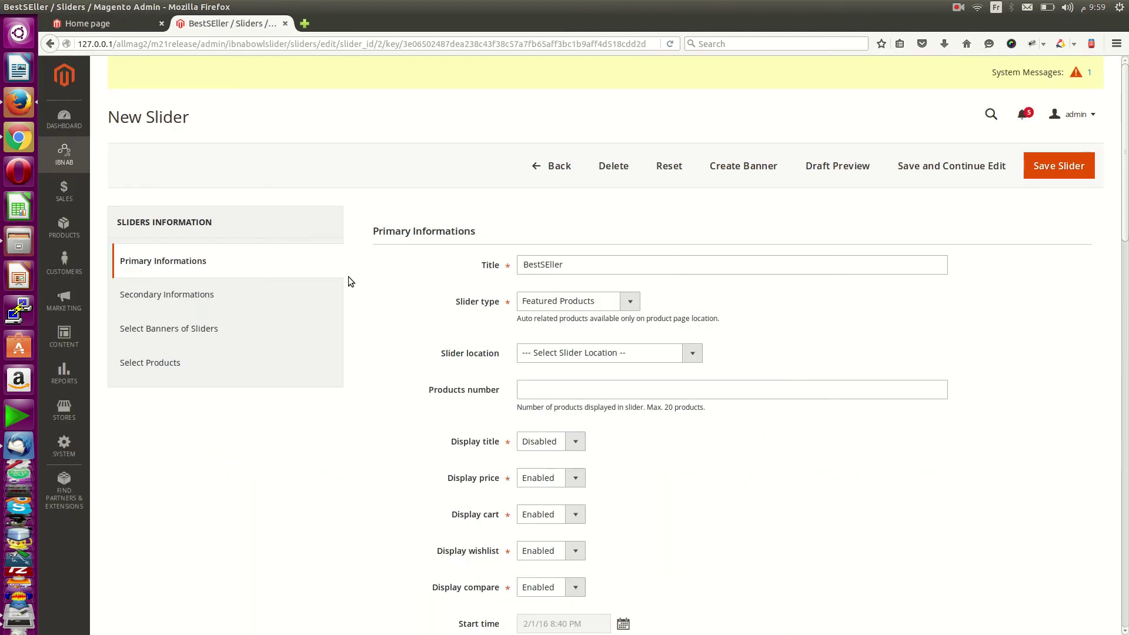